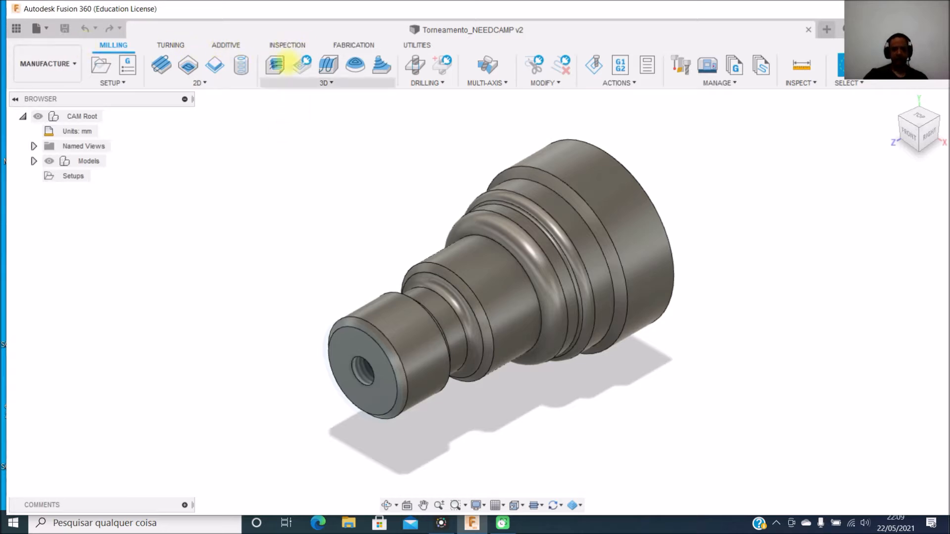
- Start a new turning setup for the body and flip both its Z axis and its X axis
left_click(166, 44)
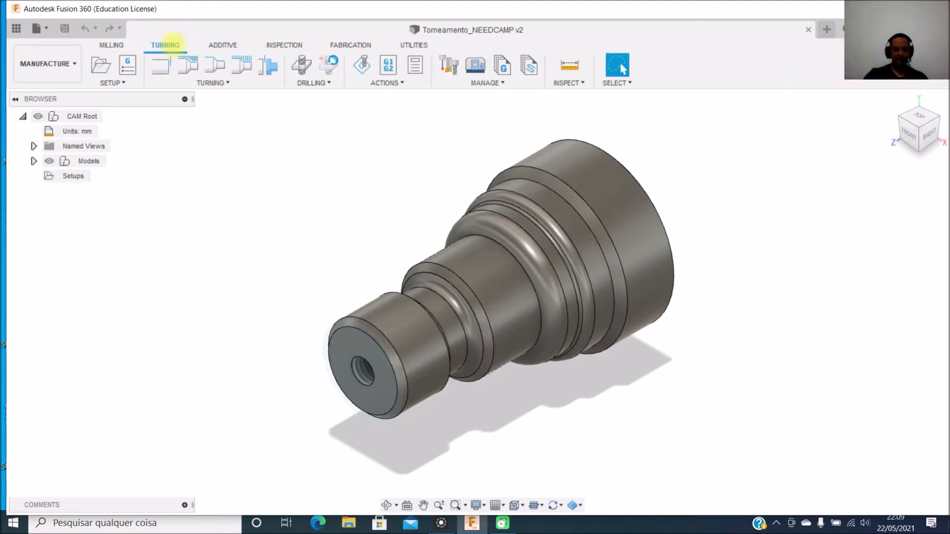
left_click(113, 82)
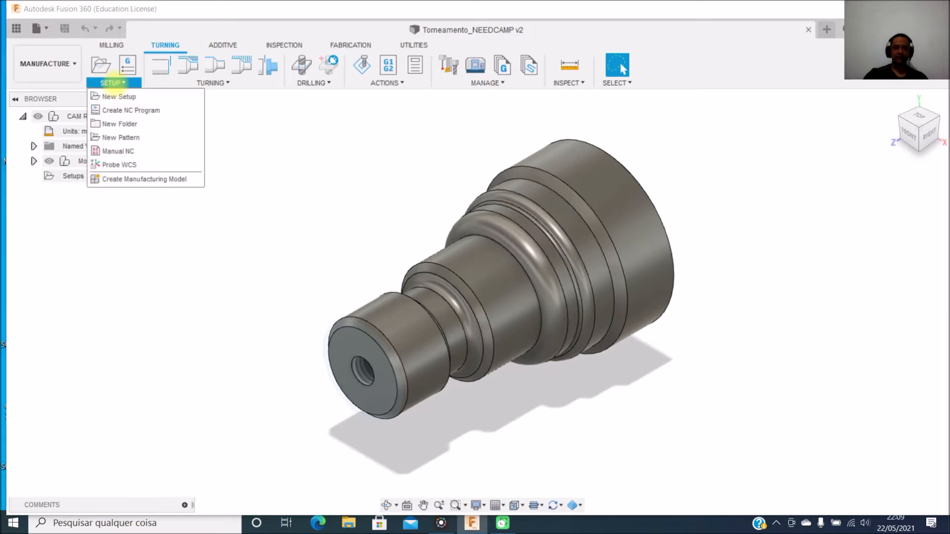
left_click(117, 96)
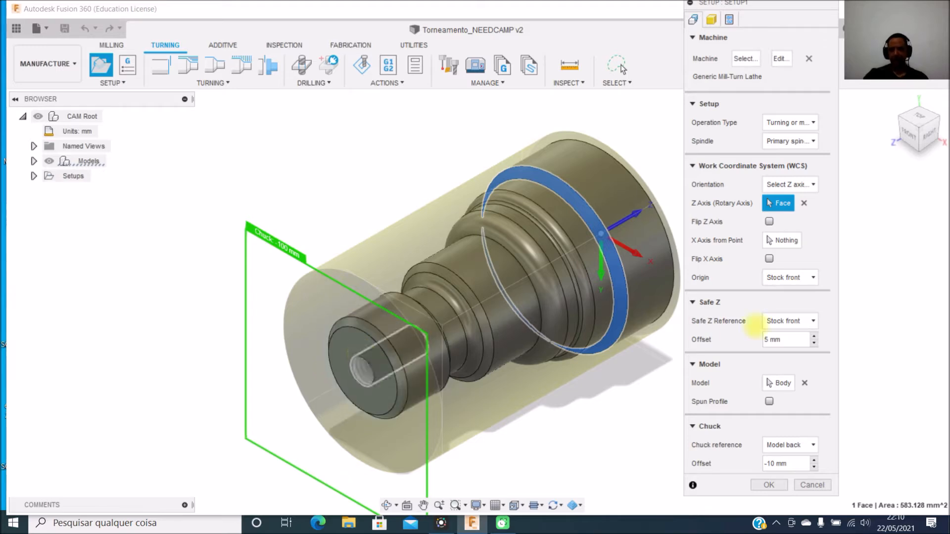
left_click(769, 222)
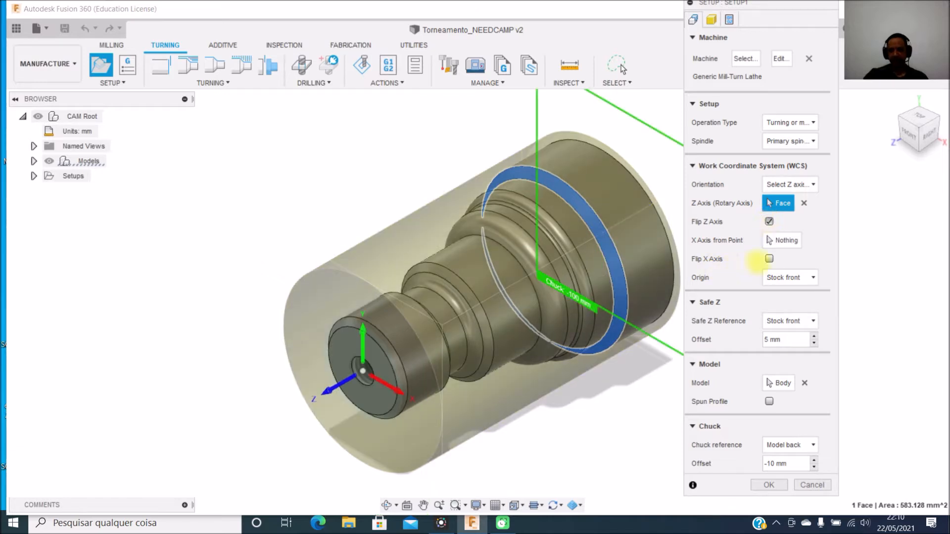
left_click(769, 259)
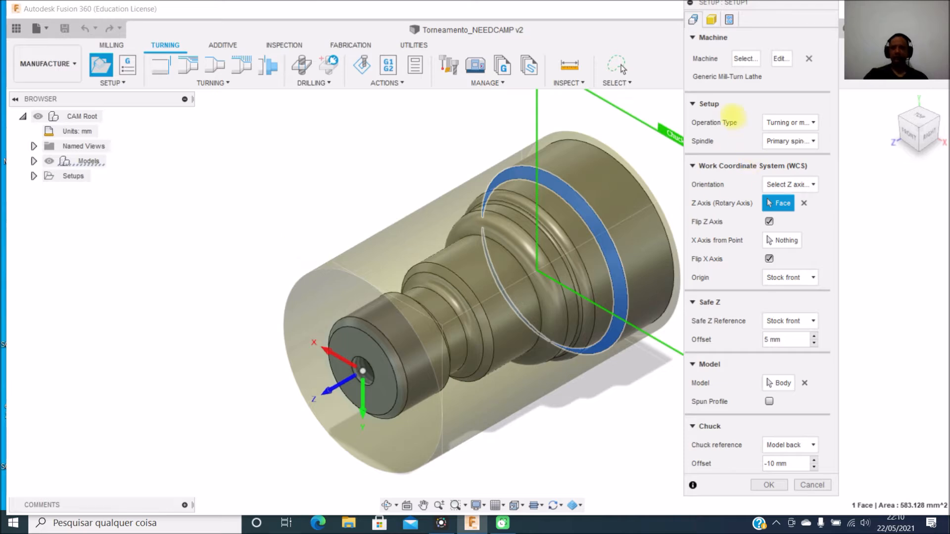
- Review the setup's stock and program settings and create the setup
left_click(712, 19)
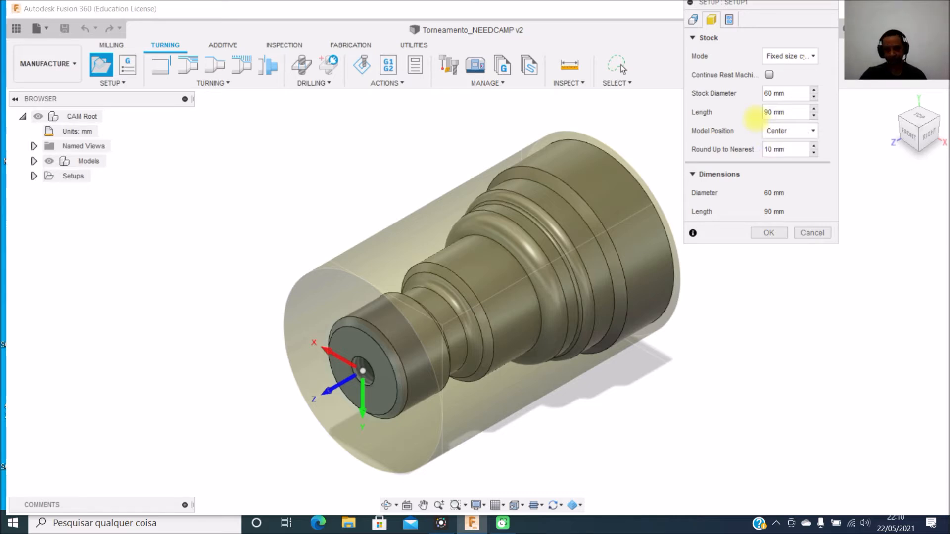
left_click(730, 19)
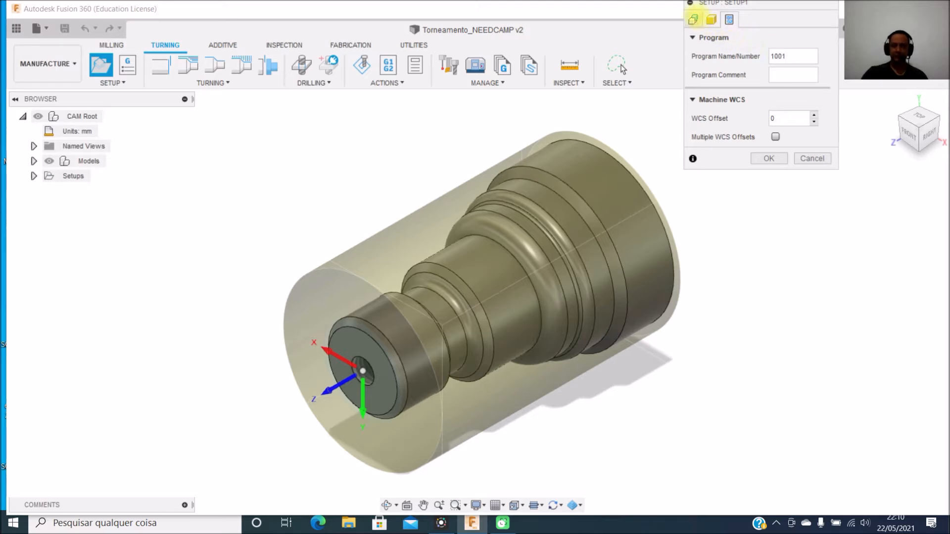
left_click(694, 18)
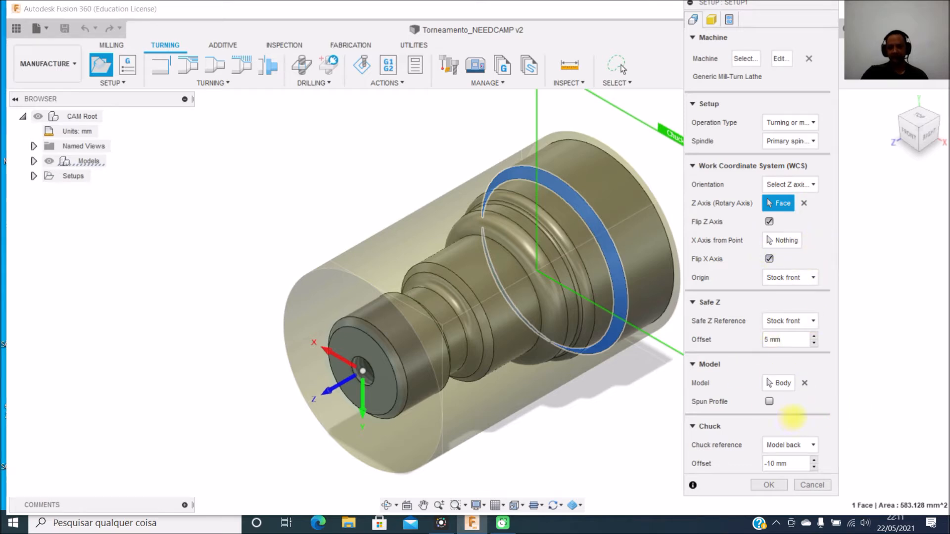
left_click(769, 485)
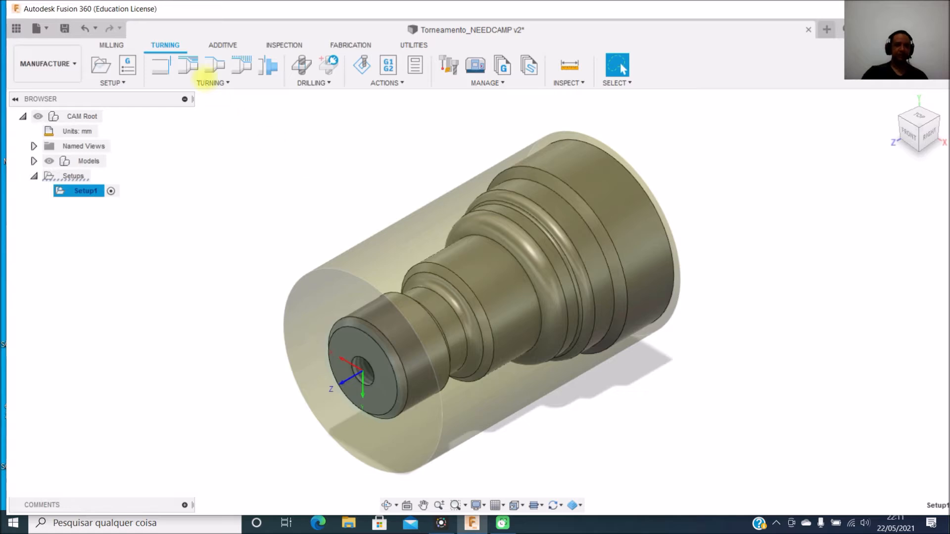
- Start a Profile Roughing operation and filter the tool library to general turning tools with the V = 35deg Diamond shape
left_click(189, 62)
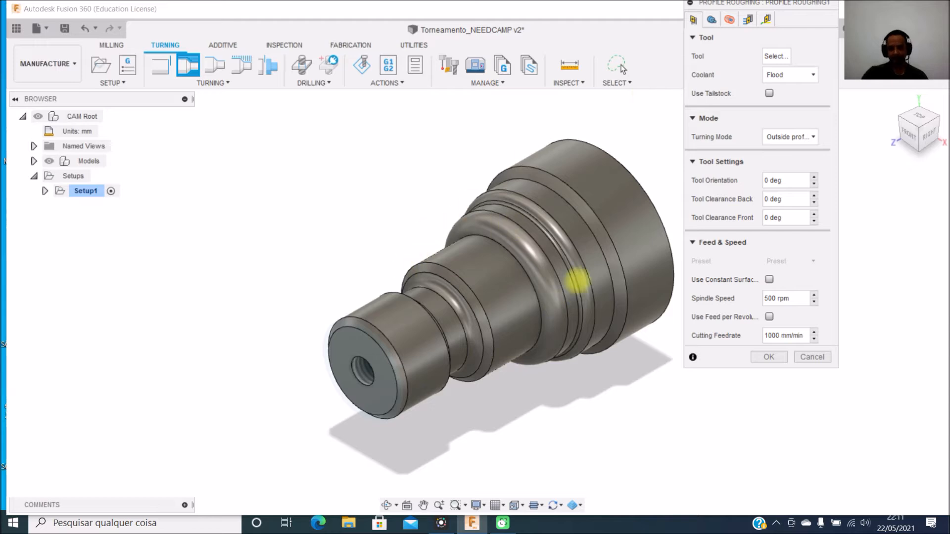
left_click_drag(746, 3, 736, 69)
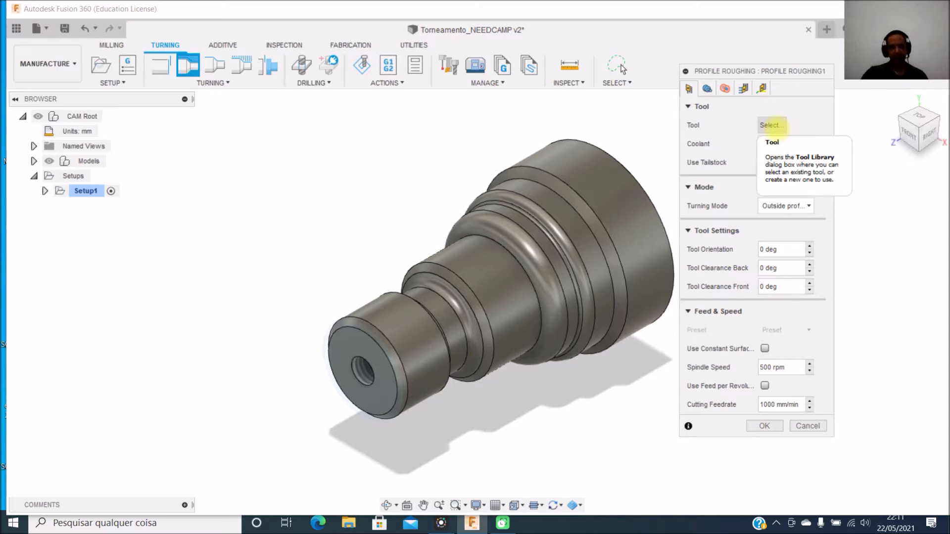
left_click(773, 125)
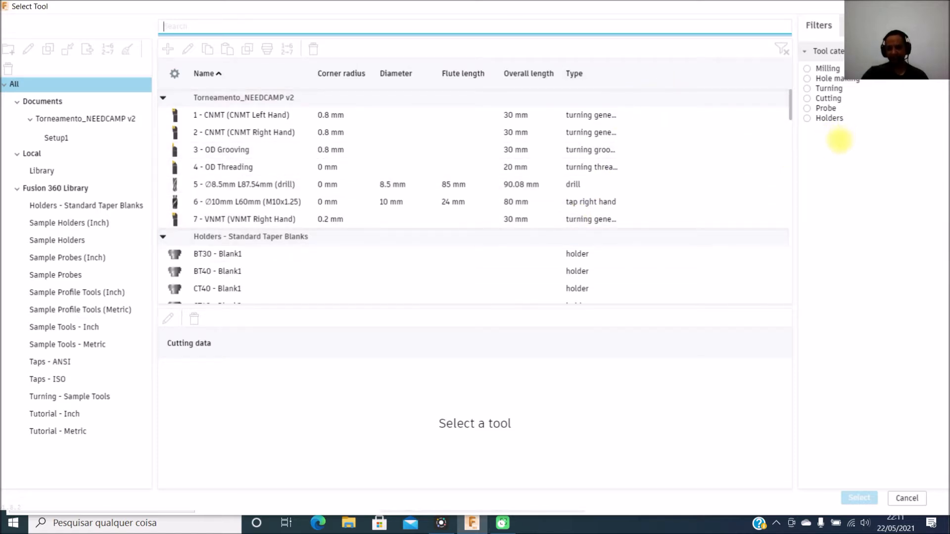
left_click(807, 88)
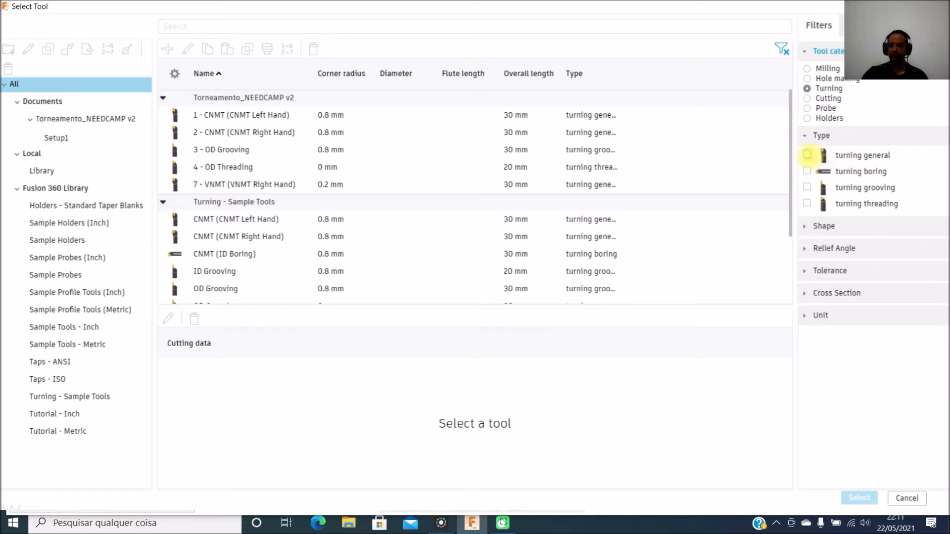
left_click(808, 154)
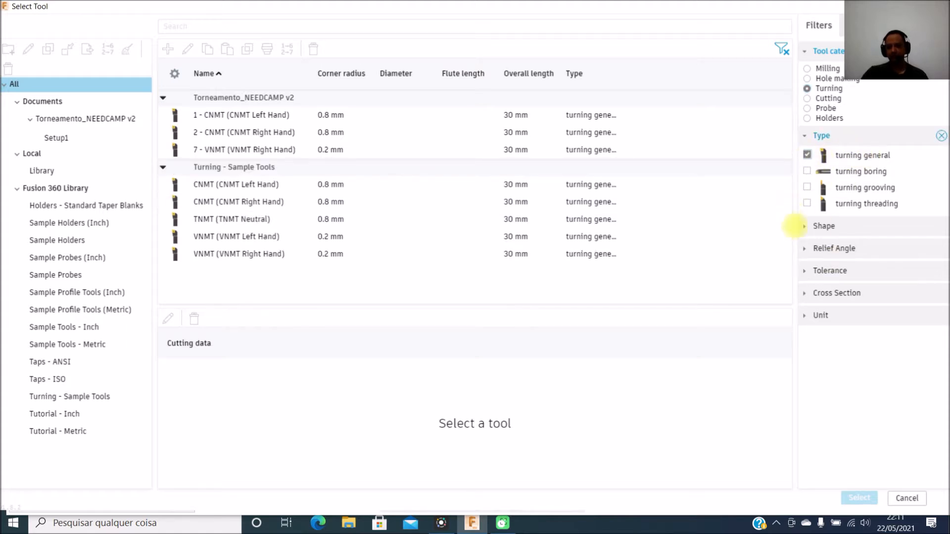
left_click(805, 226)
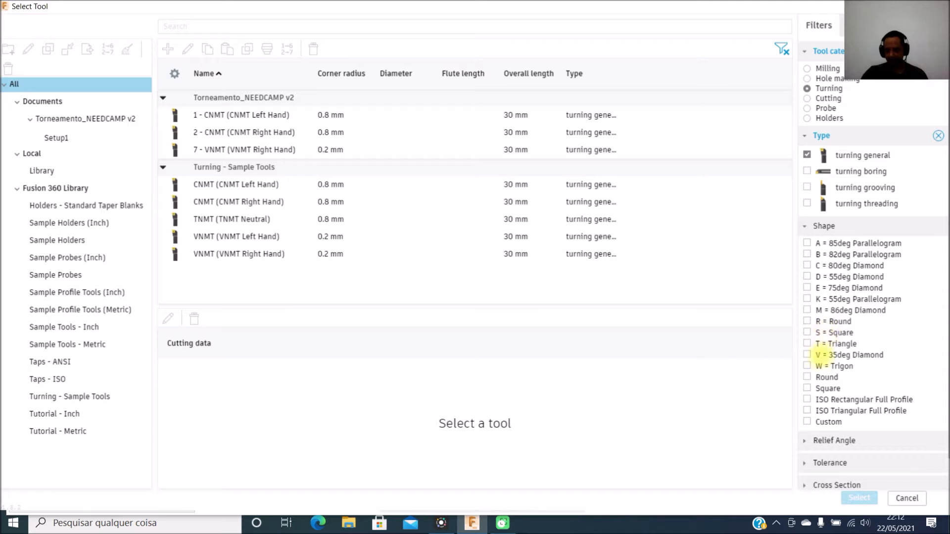
left_click(806, 356)
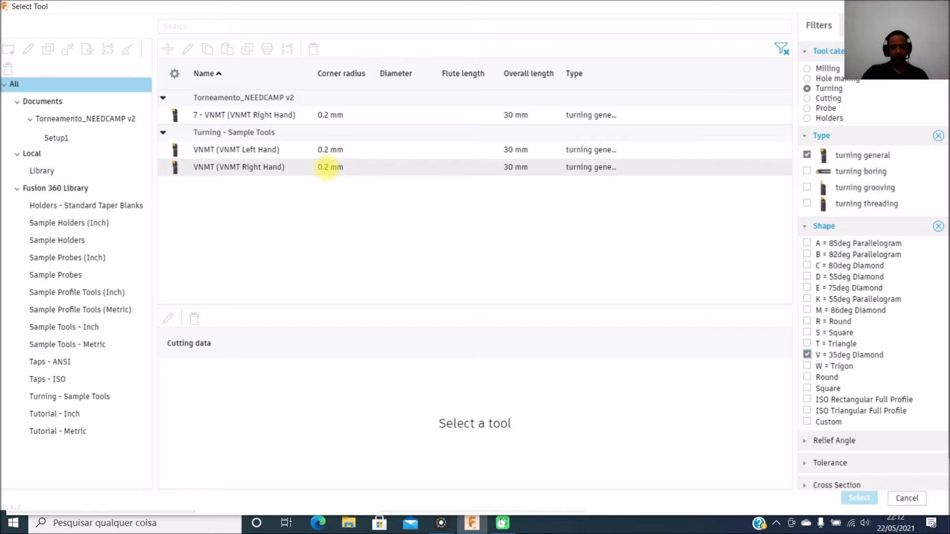
- Review the definition of the VNMT Right Hand tool from Turning - Sample Tools and assign it to the roughing operation
left_click(329, 167)
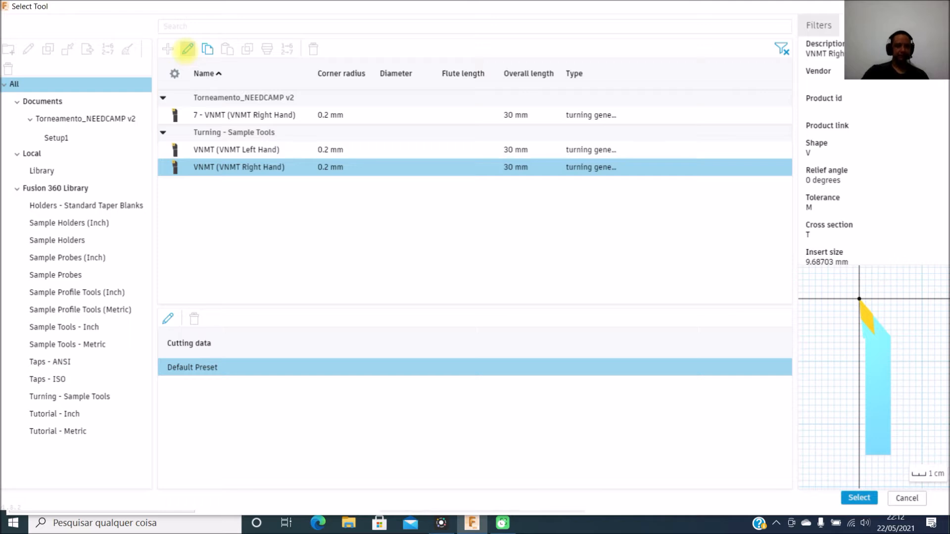
left_click(188, 49)
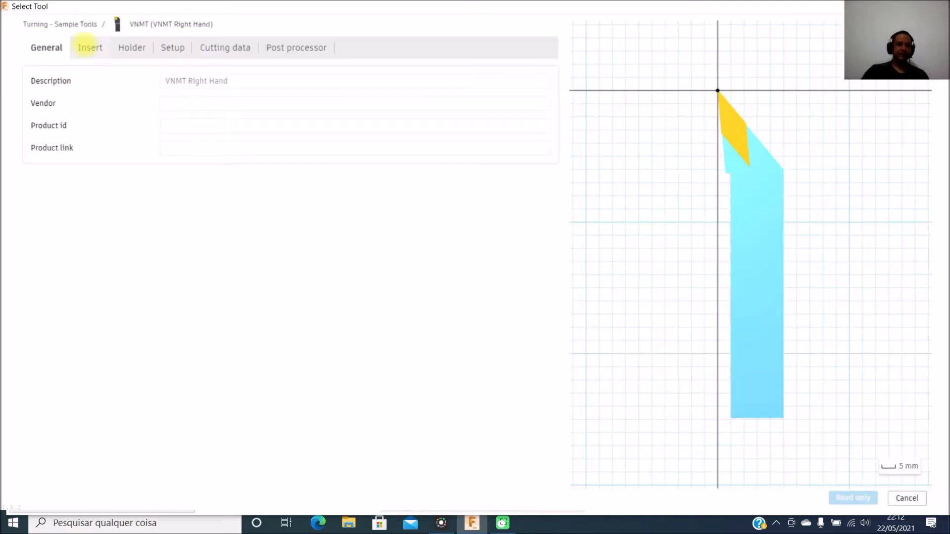
left_click(90, 48)
left_click(132, 47)
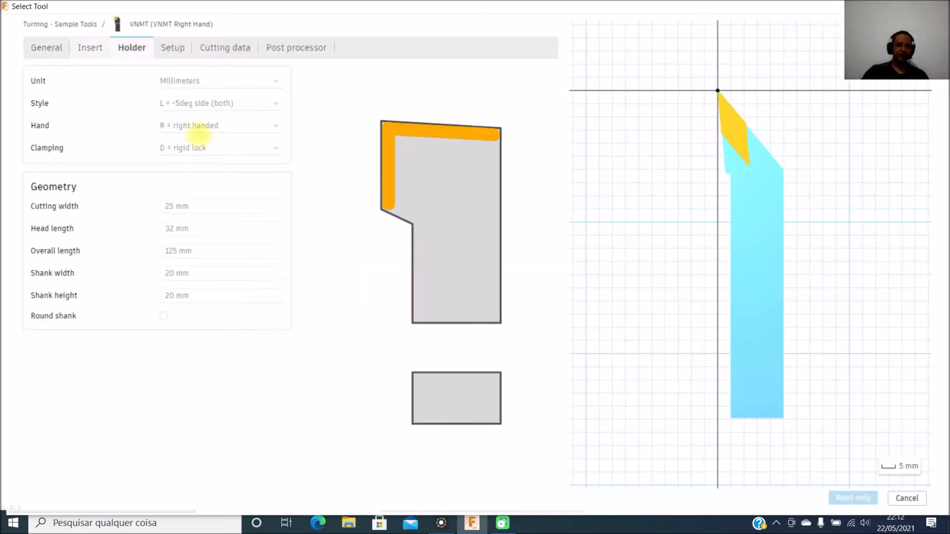
left_click(179, 48)
left_click(224, 48)
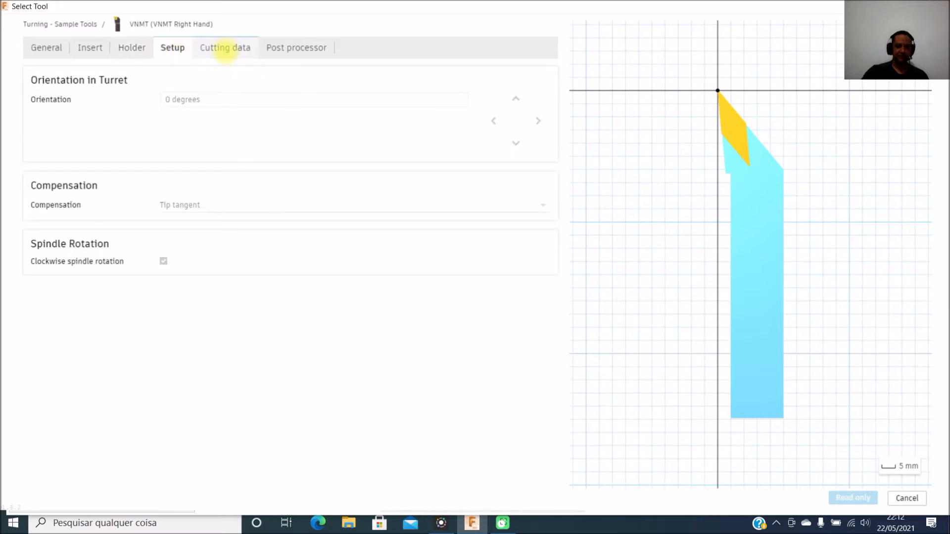
left_click(297, 48)
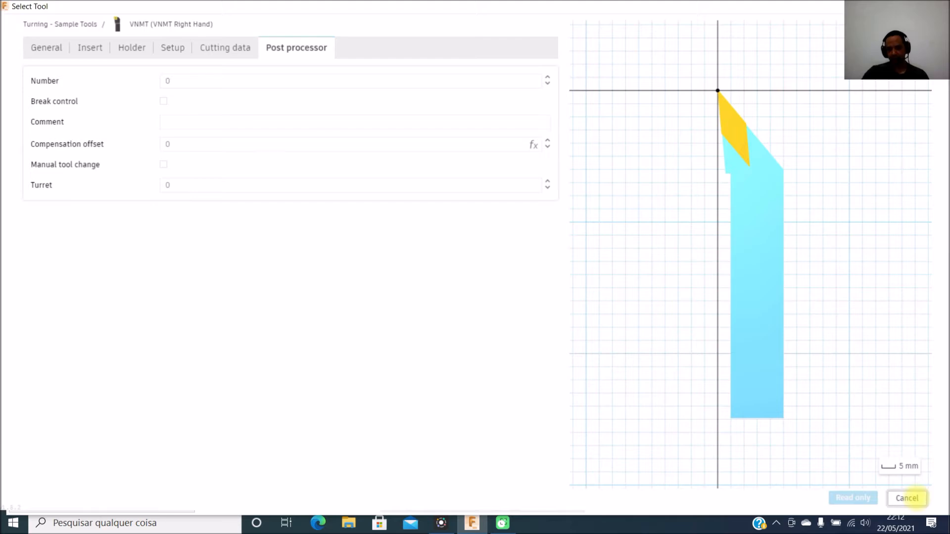
left_click(907, 499)
left_click(856, 497)
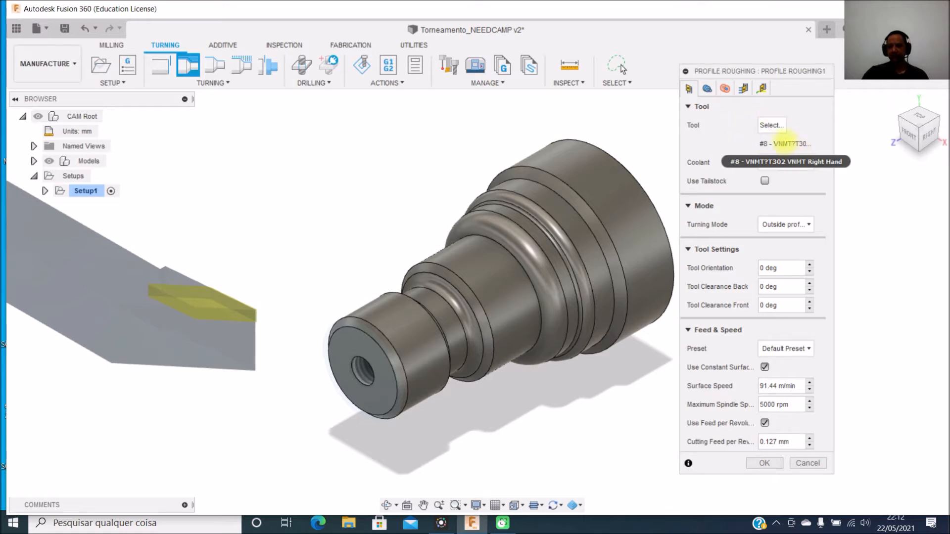
- Open the document's tool 7, VNMT Right Hand, for editing and review its insert, holder and turret setup
left_click(771, 125)
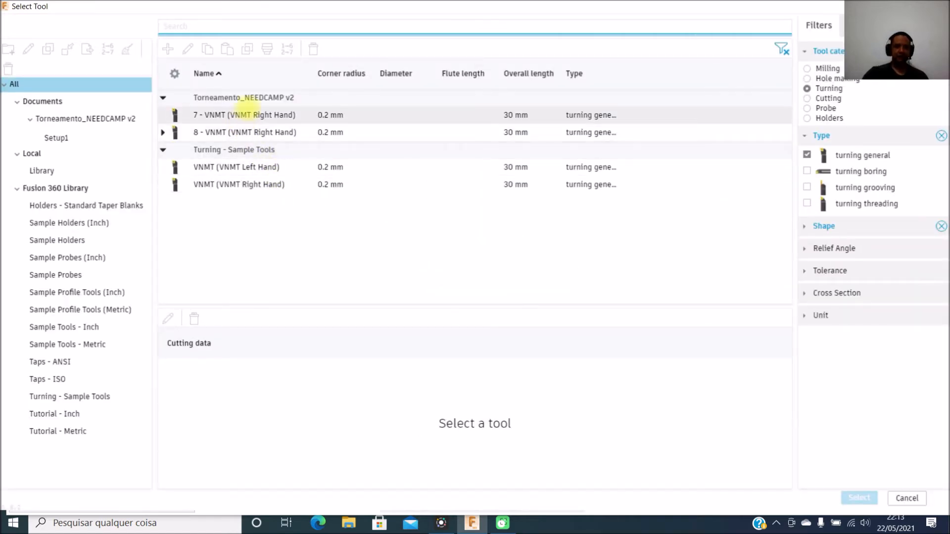
left_click(244, 115)
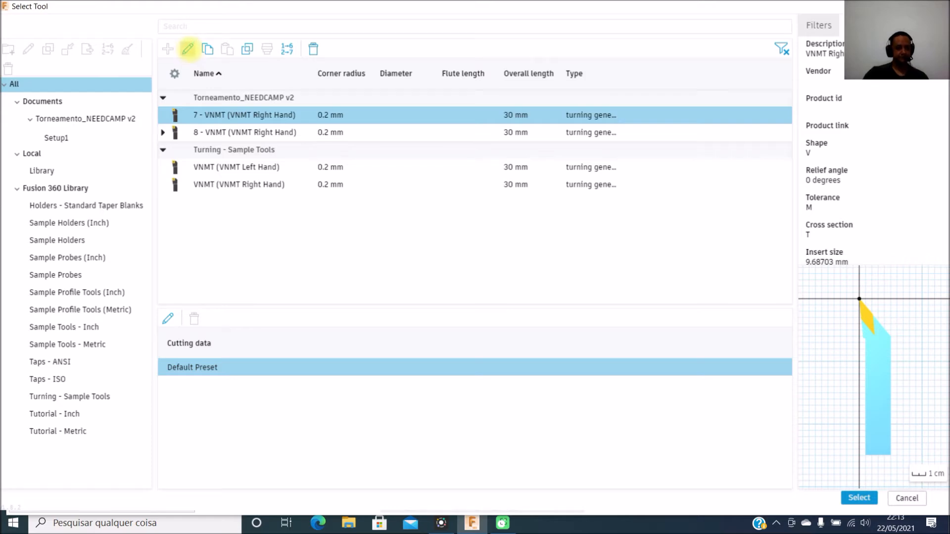
left_click(187, 48)
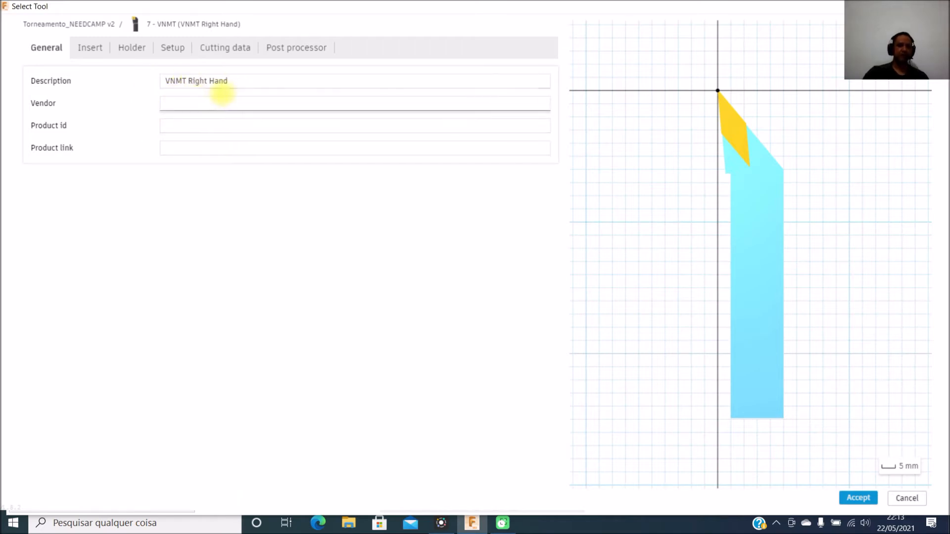
left_click(89, 47)
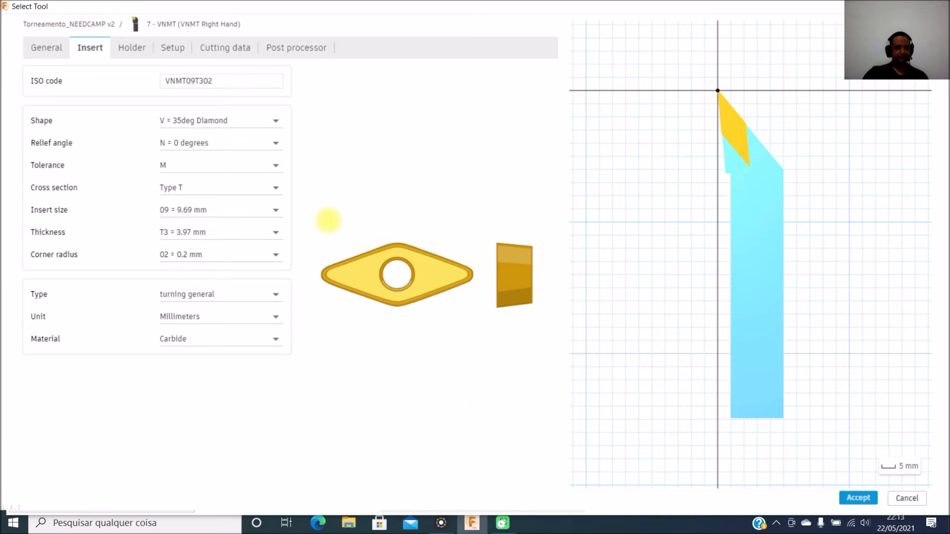
left_click(132, 46)
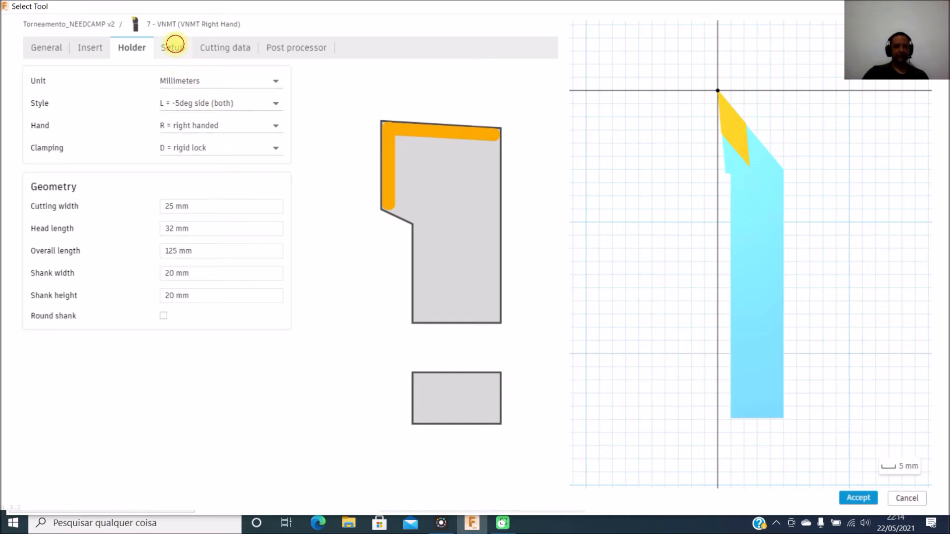
left_click(172, 47)
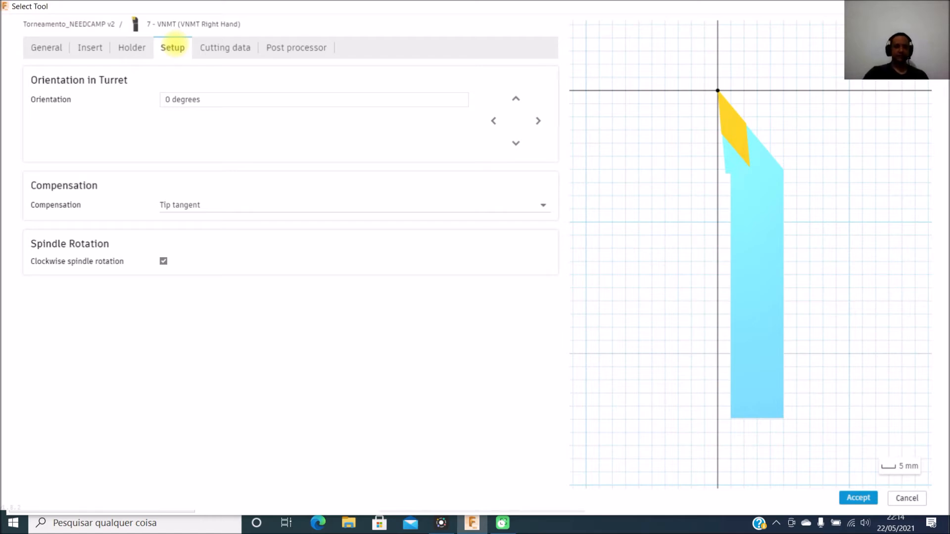
- Set the cutting feedrate per revolution in tool 7's default preset to 0.12 mm
left_click(203, 47)
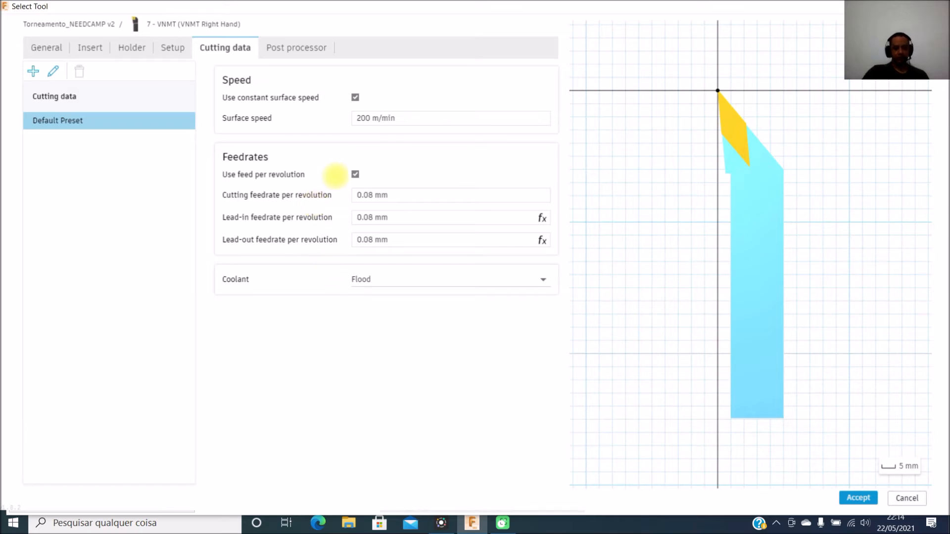
mouse_move(336, 176)
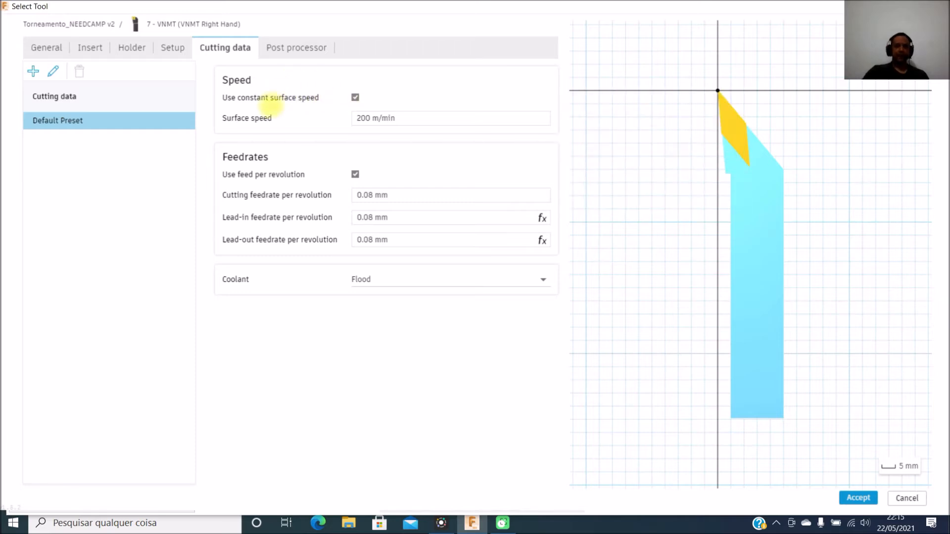
mouse_move(320, 97)
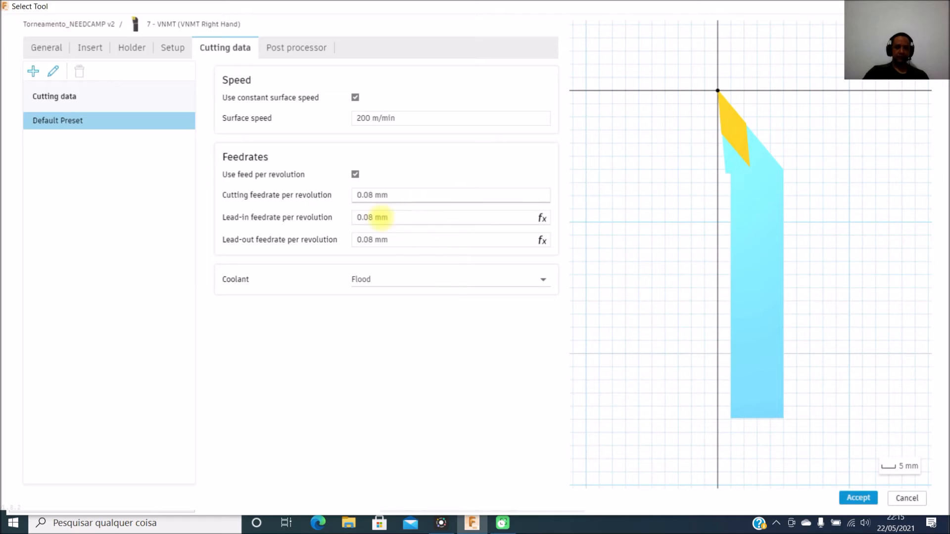
left_click(398, 194)
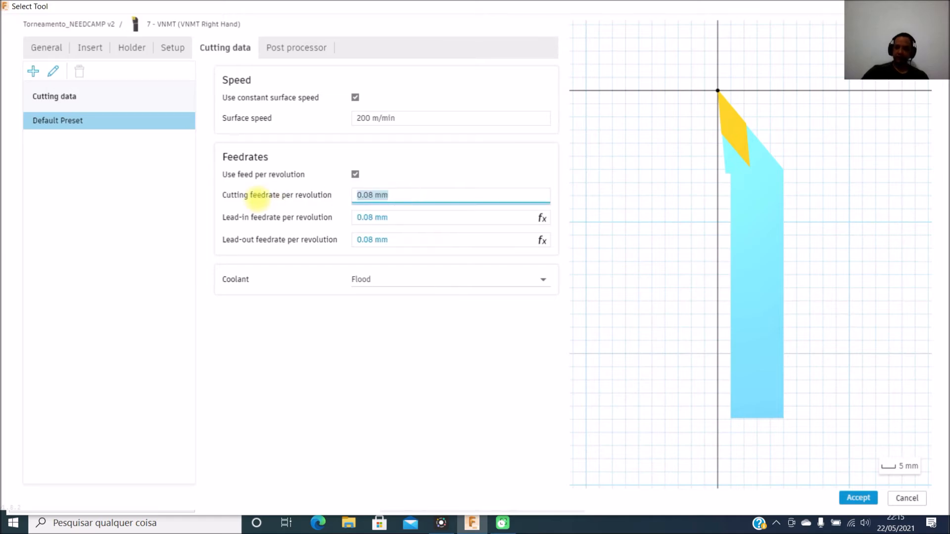
type("0,12")
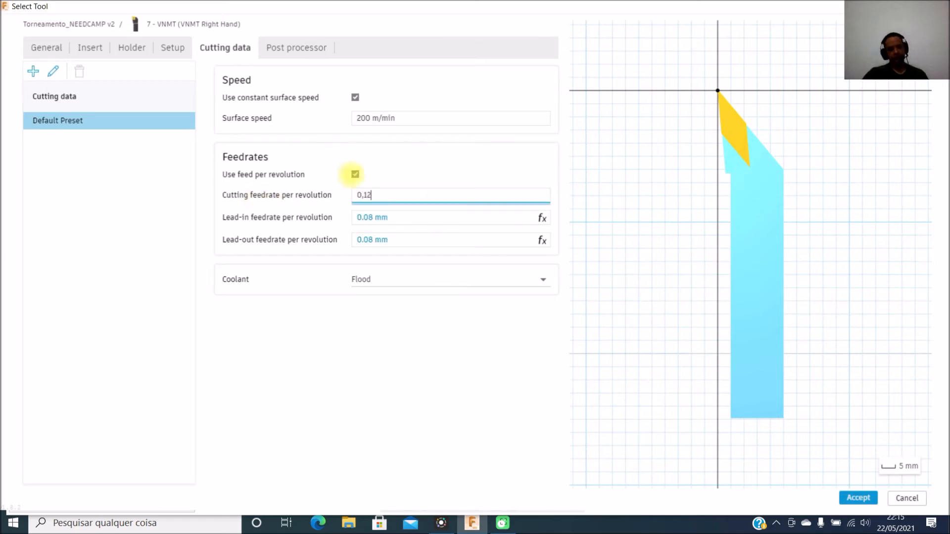
left_click(419, 218)
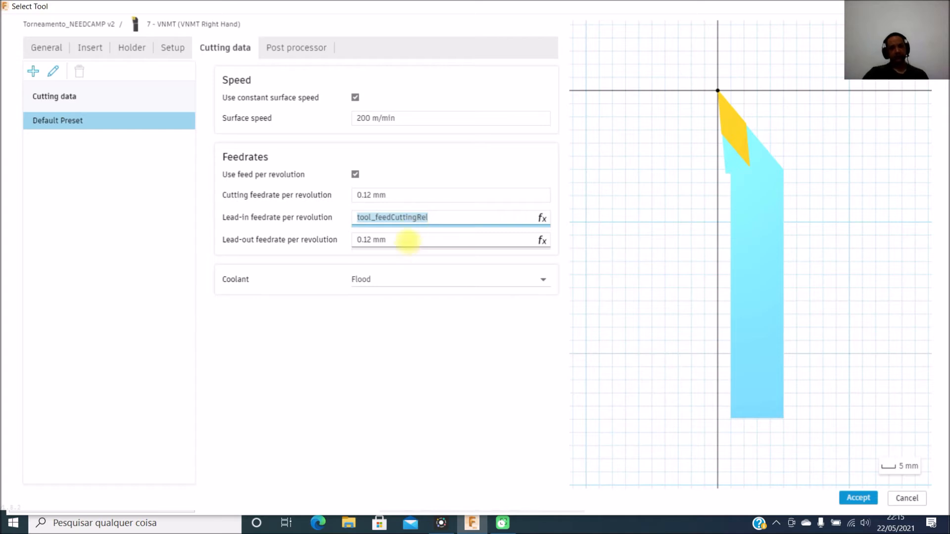
left_click(408, 242)
left_click(405, 259)
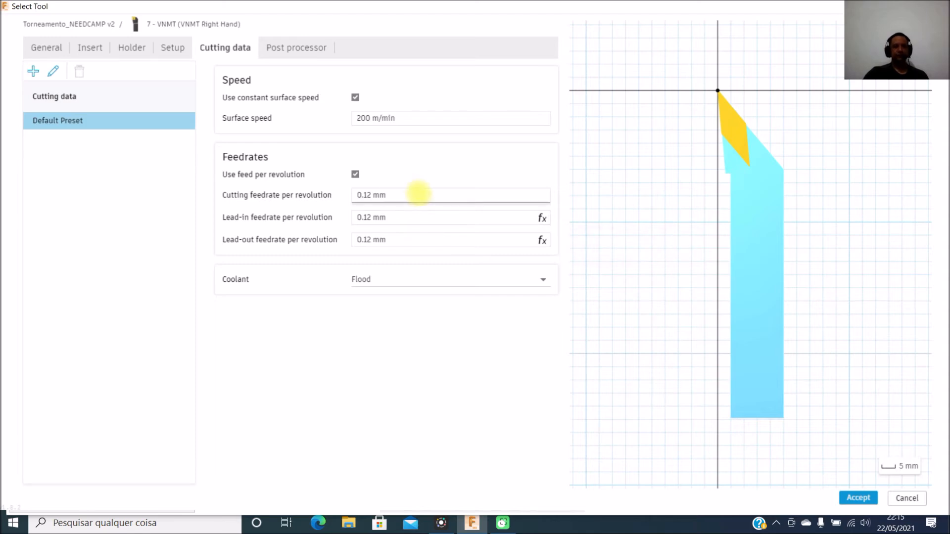
- Accept the edits to tool 7 and assign this VNMT Right Hand tool to the profile roughing operation
mouse_move(419, 193)
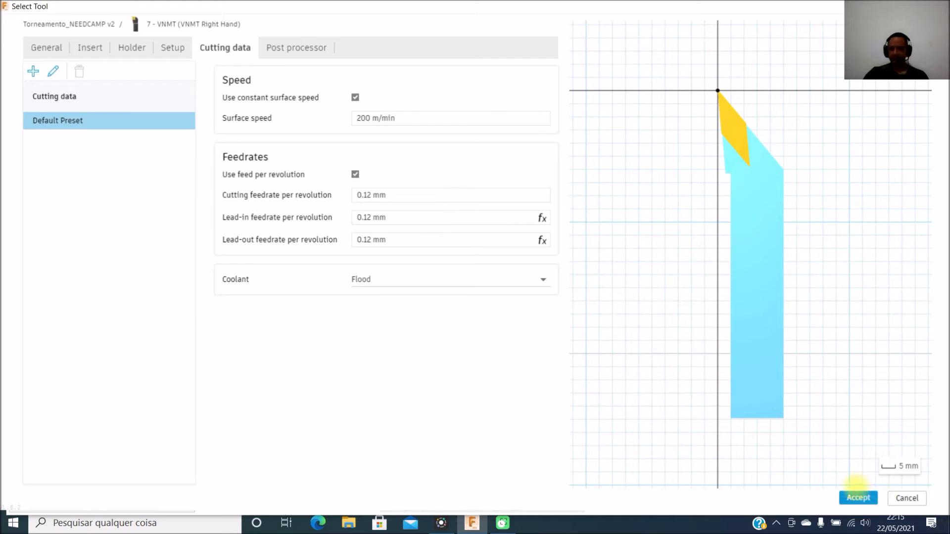
left_click(859, 497)
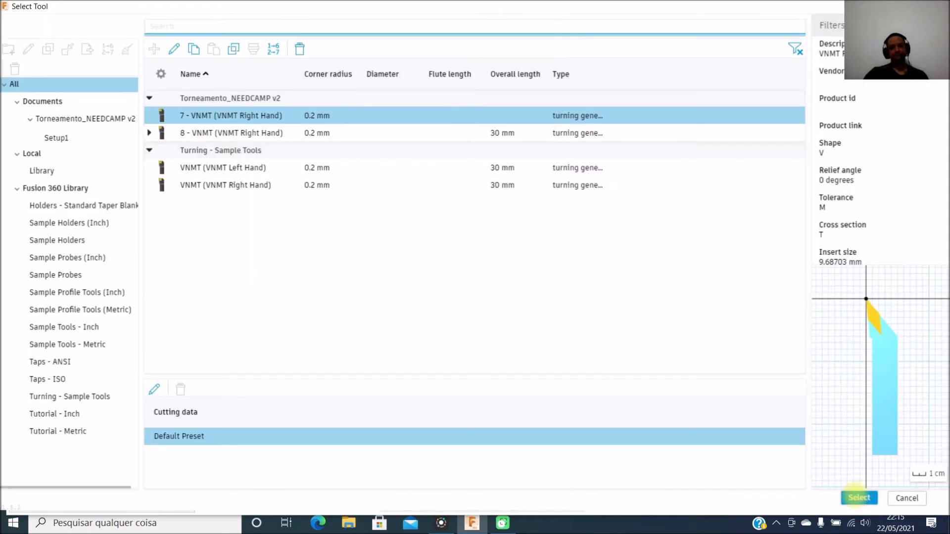
left_click(859, 498)
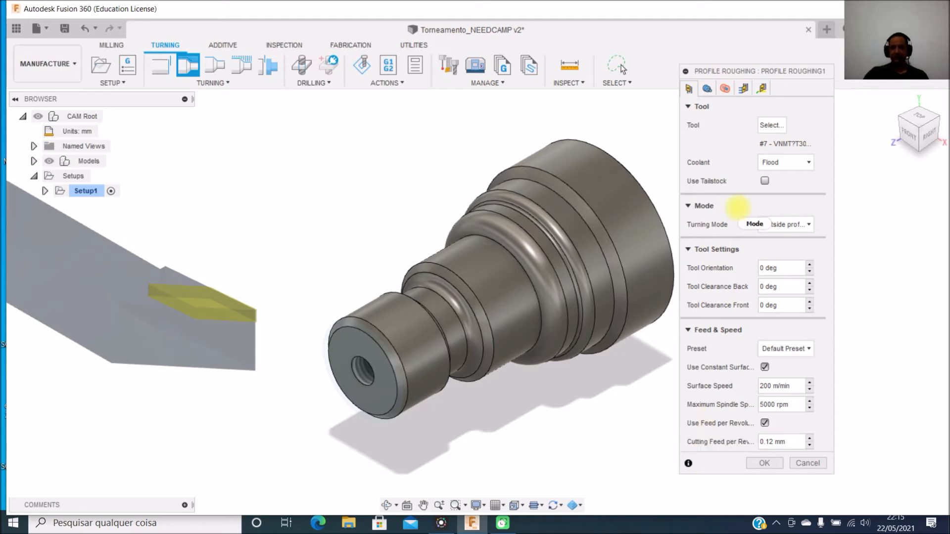
- Set the roughing operation's back boundary offset to 15 mm from the model back and review the clearance, outer and inner radii
left_click(708, 88)
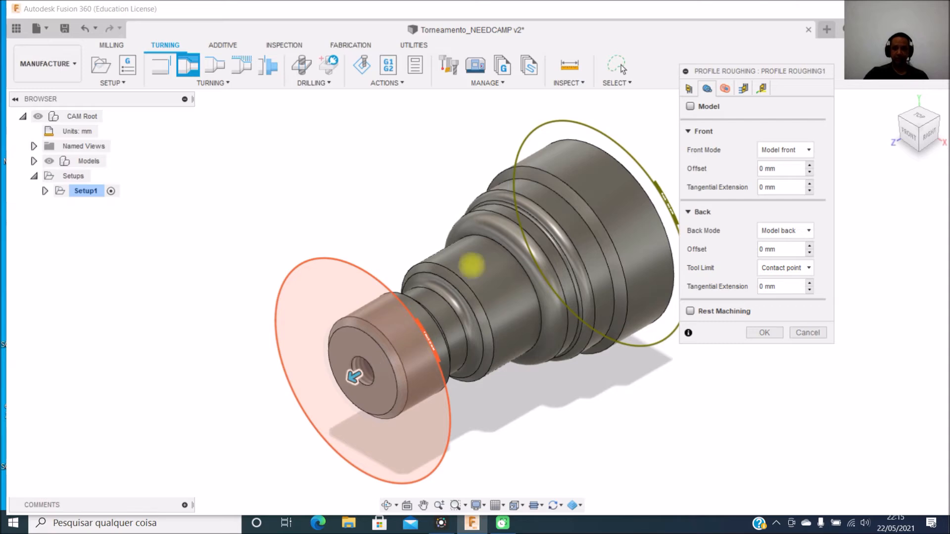
left_click_drag(660, 189, 624, 216)
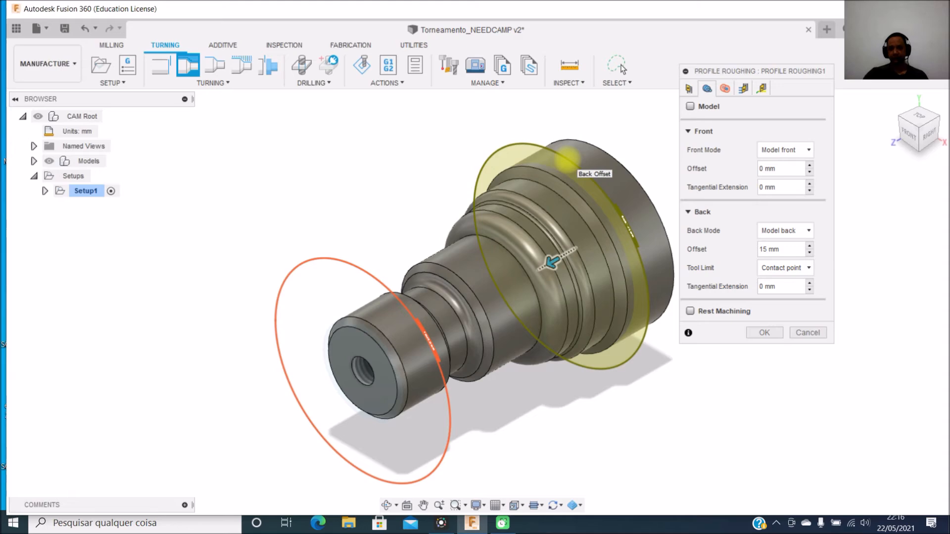
left_click(725, 88)
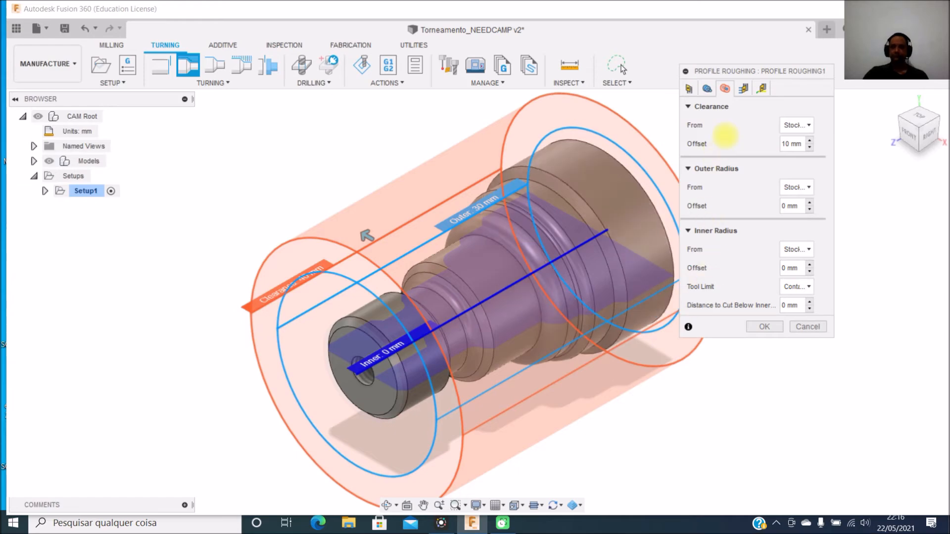
- Set the maximum depth of cut to 1,5, turn off Stock to Leave, and confirm the profile roughing operation
left_click(743, 87)
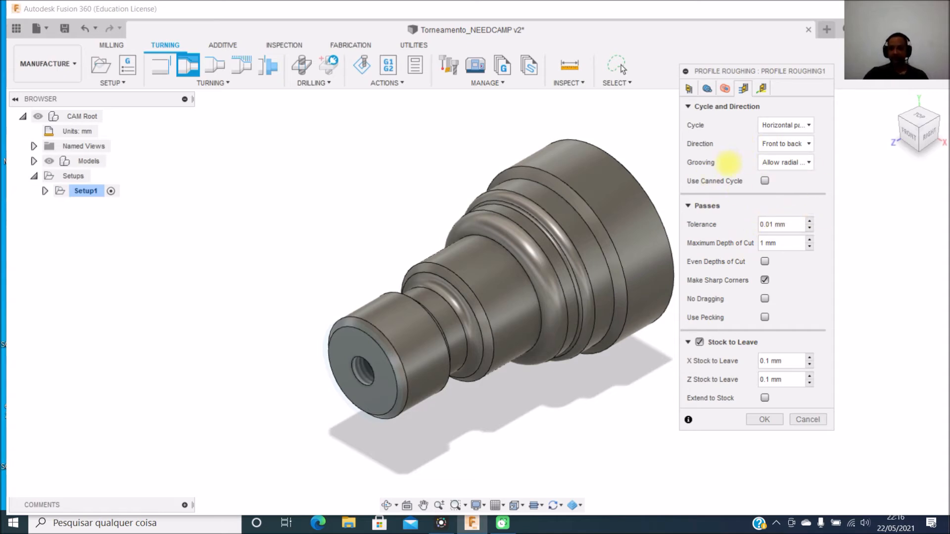
left_click(787, 243)
type("2")
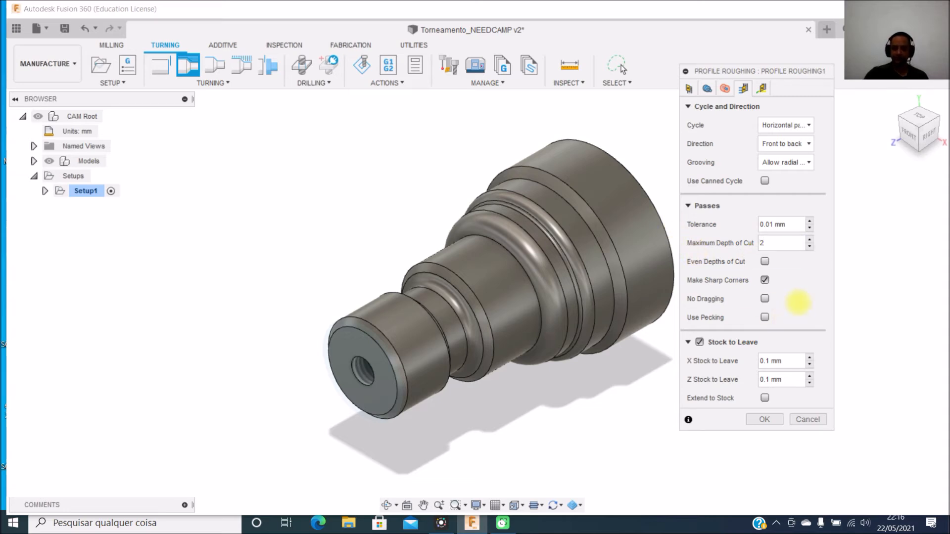
type("1,5")
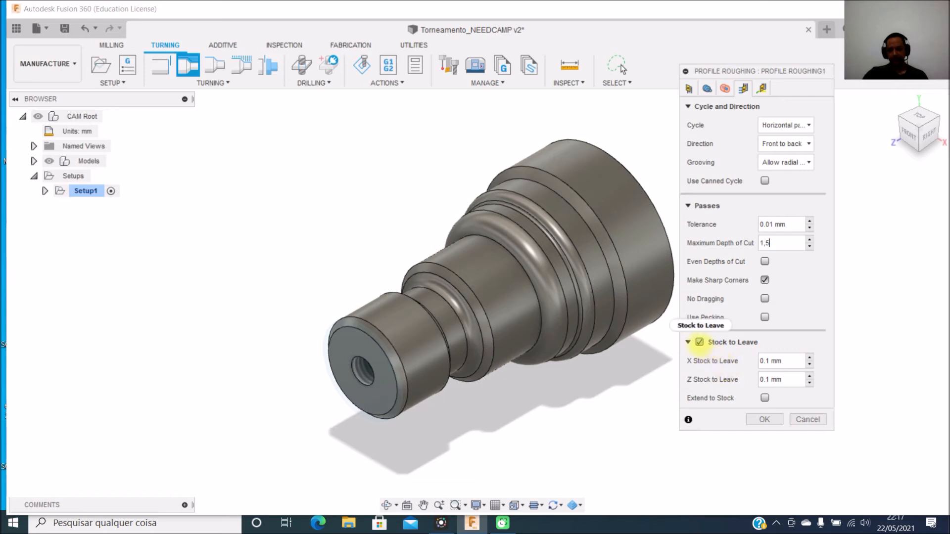
left_click(700, 342)
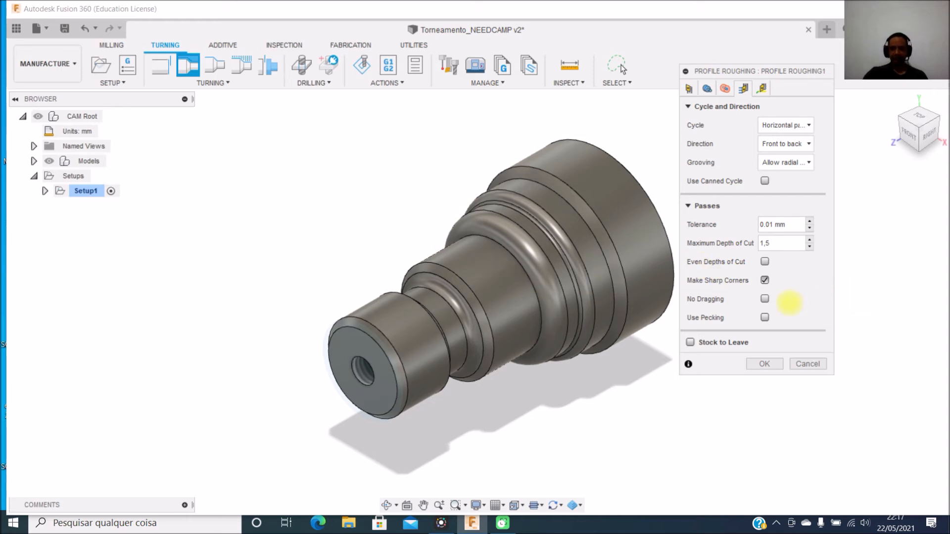
left_click(761, 89)
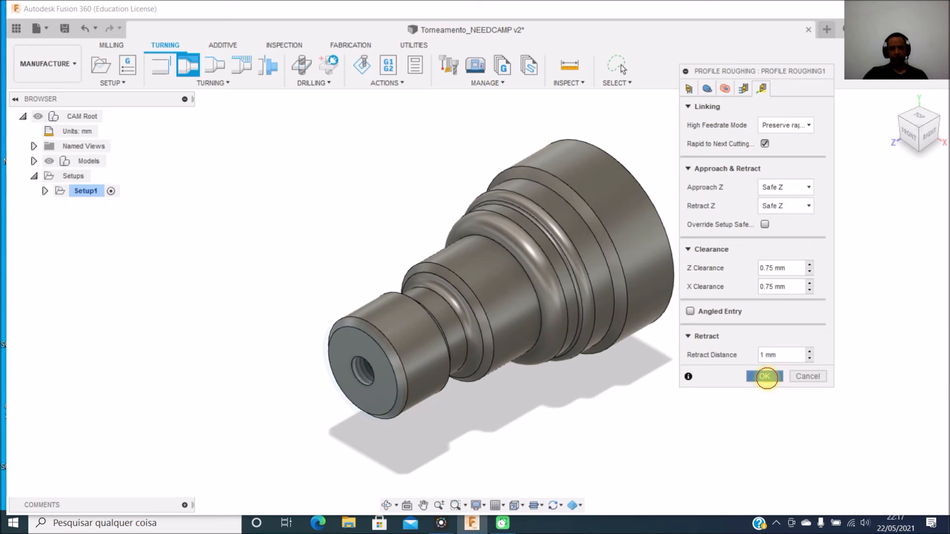
left_click(765, 377)
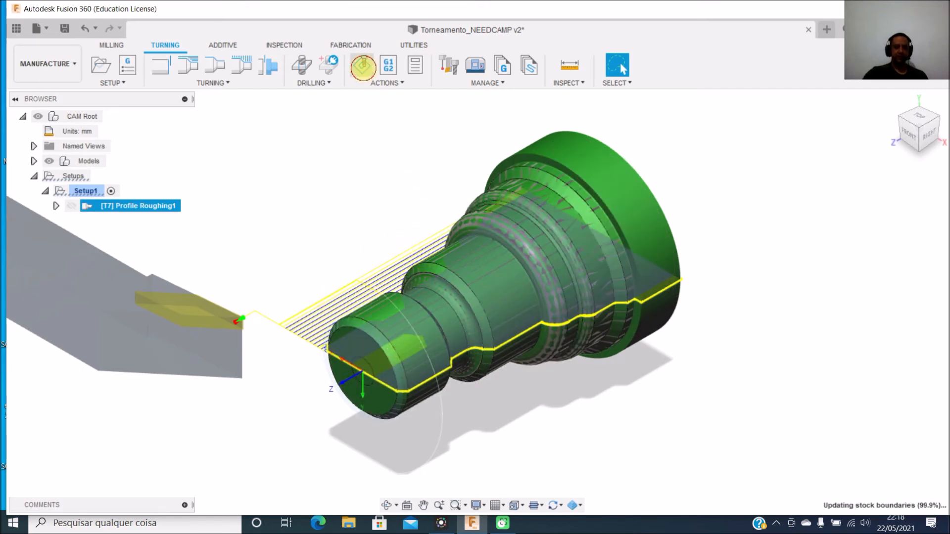
- Start simulating the profile roughing operation and set the displayed stock material to Plastic Vinyl
left_click(364, 67)
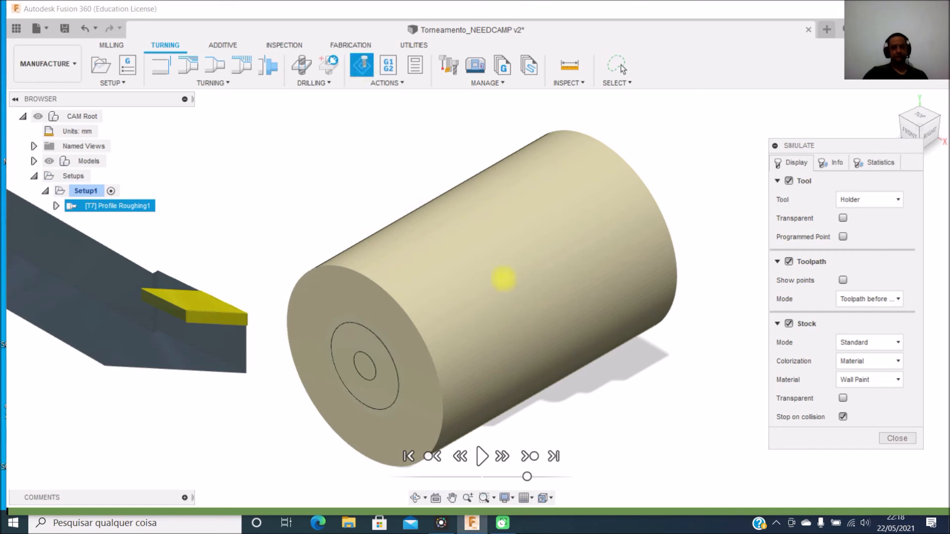
left_click_drag(834, 143, 783, 116)
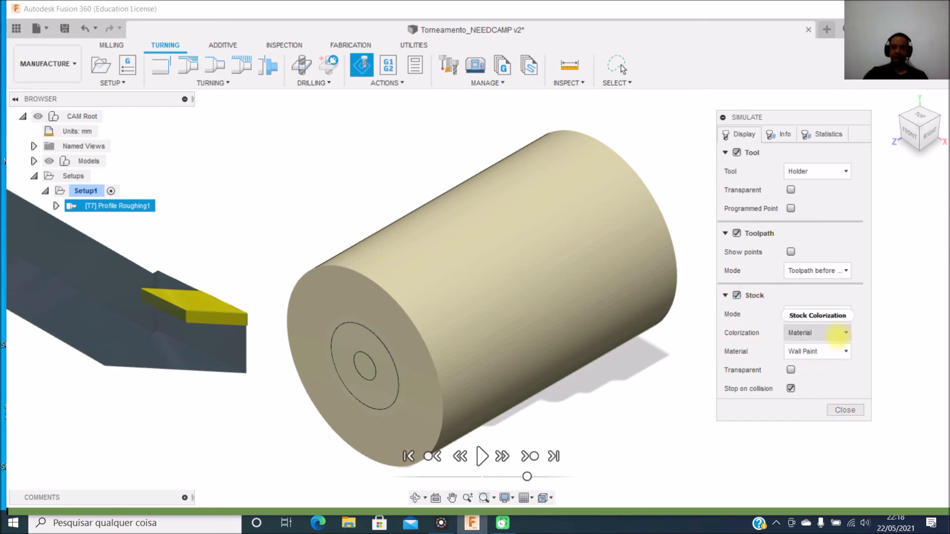
left_click(835, 332)
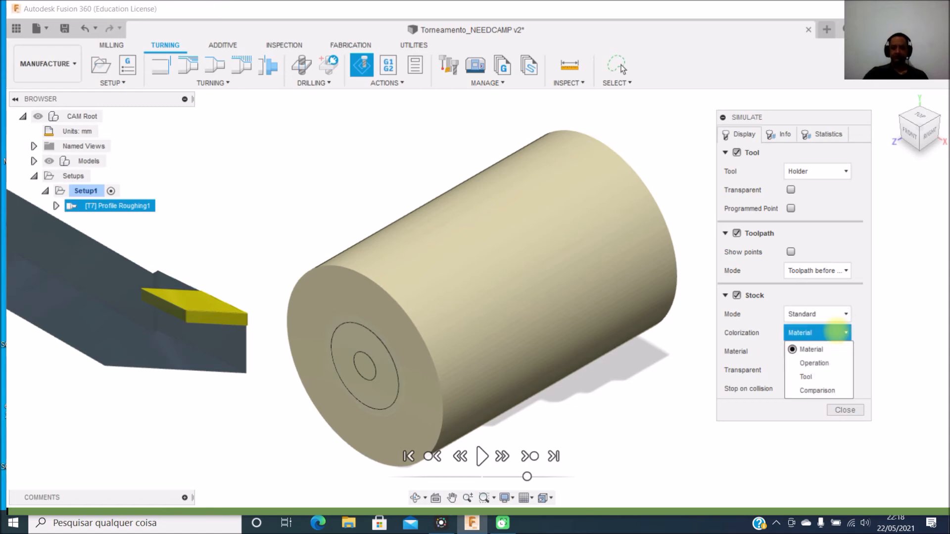
left_click(814, 350)
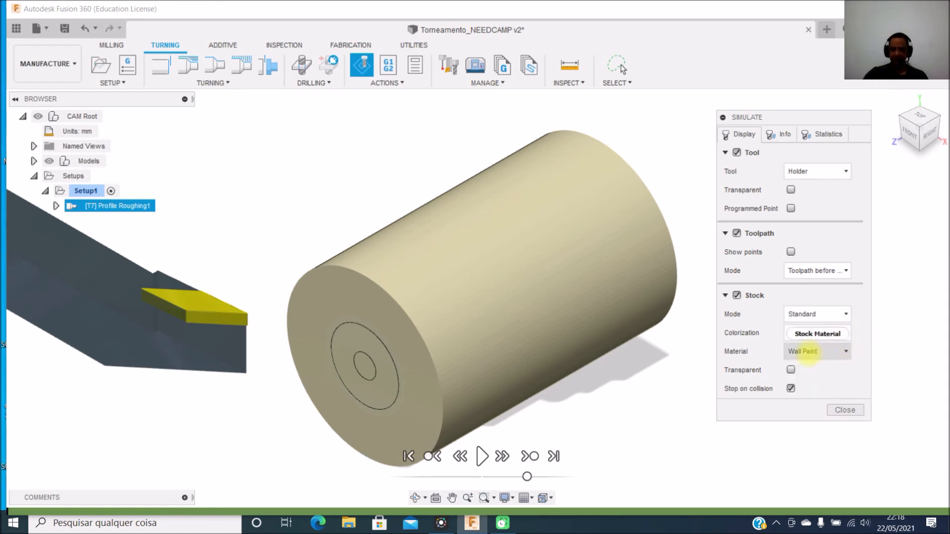
left_click(807, 351)
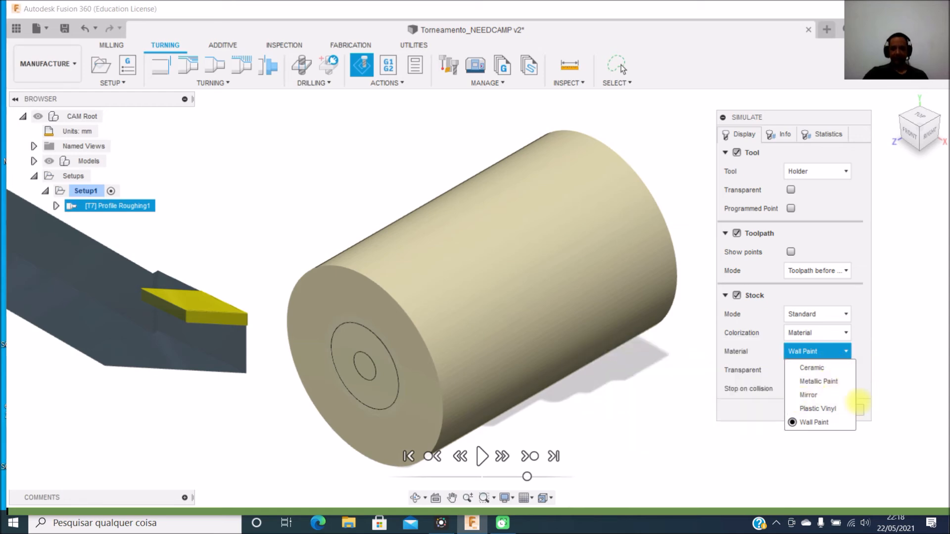
left_click(861, 357)
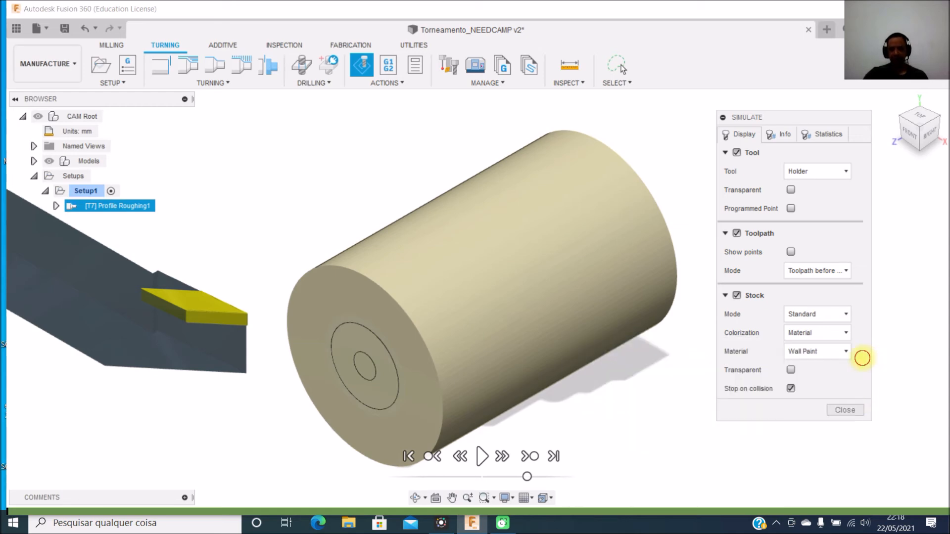
left_click(809, 352)
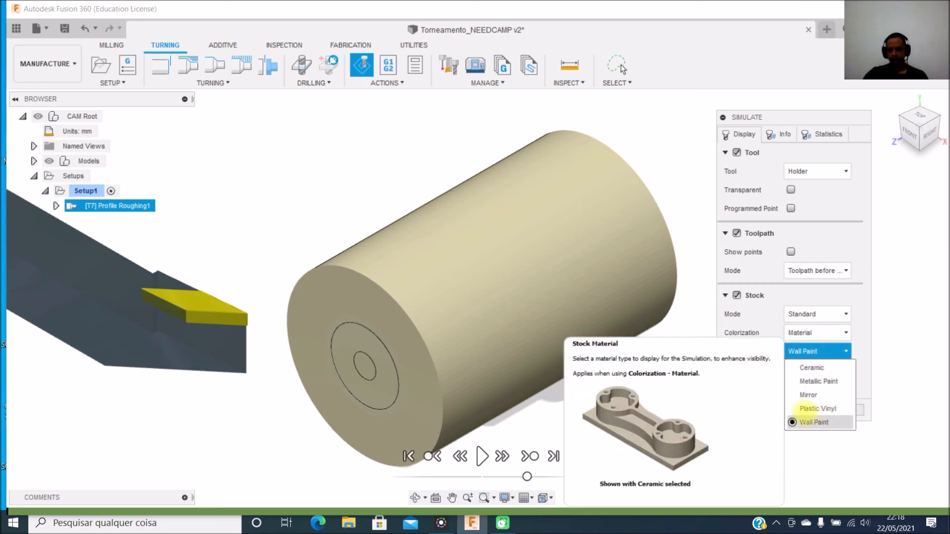
left_click(801, 409)
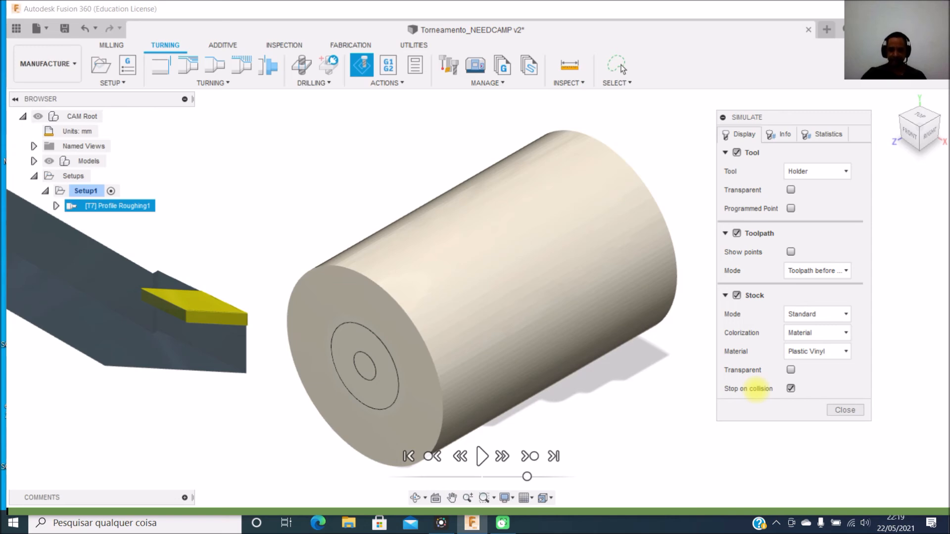
- Review the simulation's position, operation, machine and verification information and the machining statistics
left_click(781, 134)
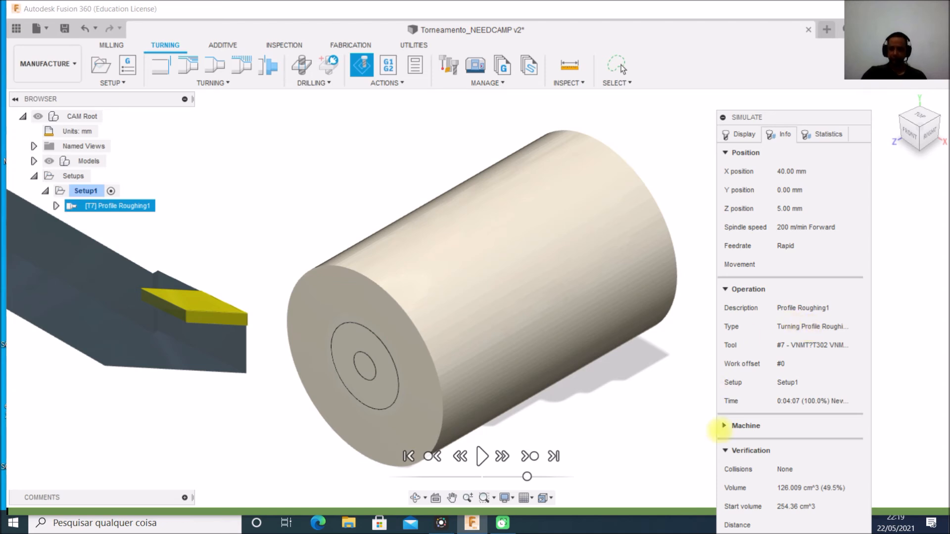
left_click(724, 426)
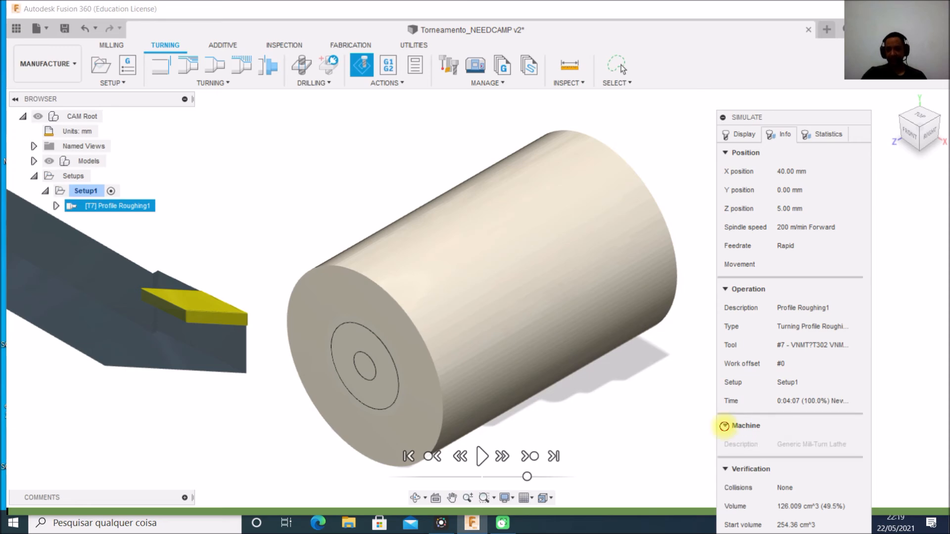
left_click(724, 426)
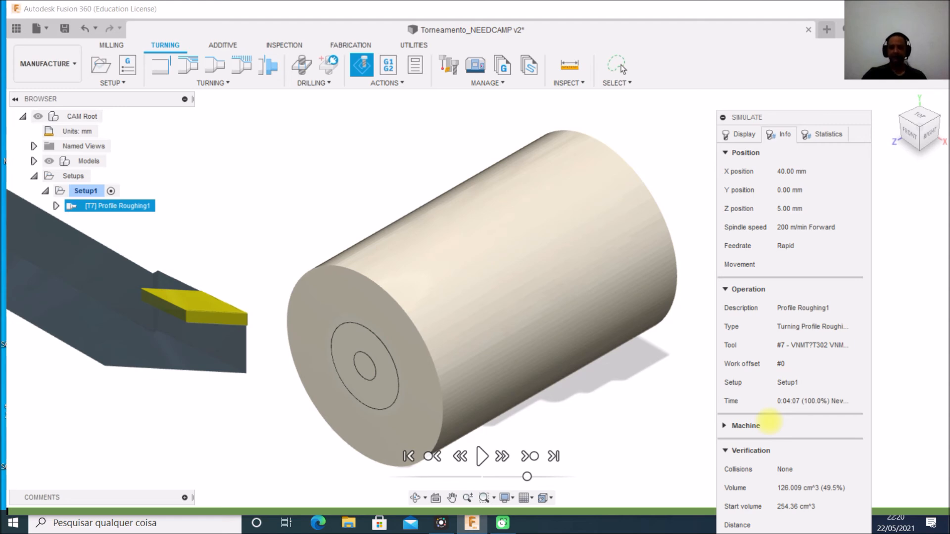
left_click(825, 134)
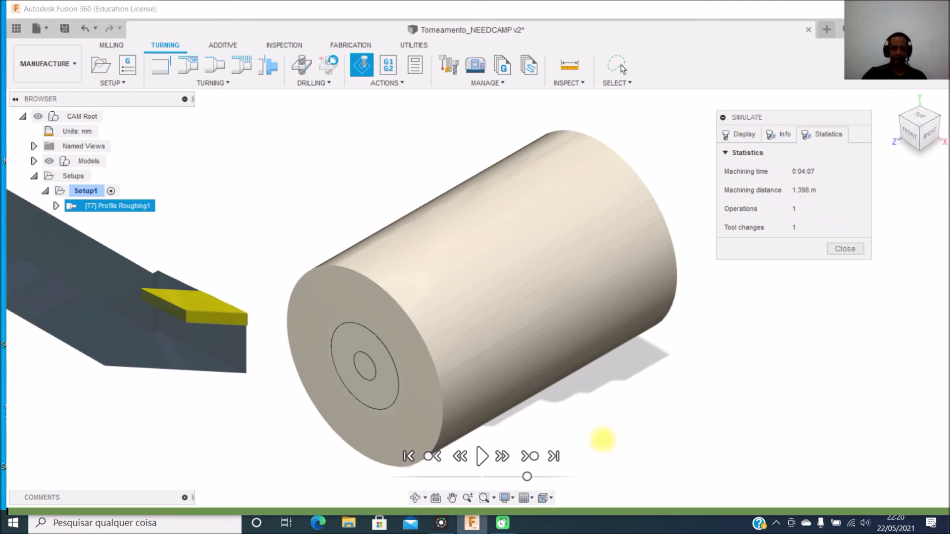
- Play the roughing simulation, inspect the machined shaft from the right side and in isometric view, and end the simulation
left_click(482, 456)
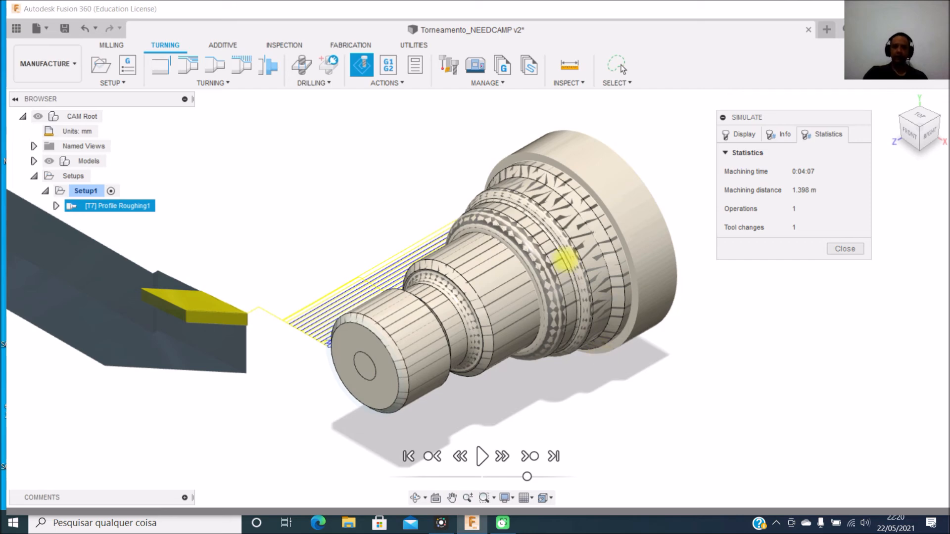
left_click(933, 139)
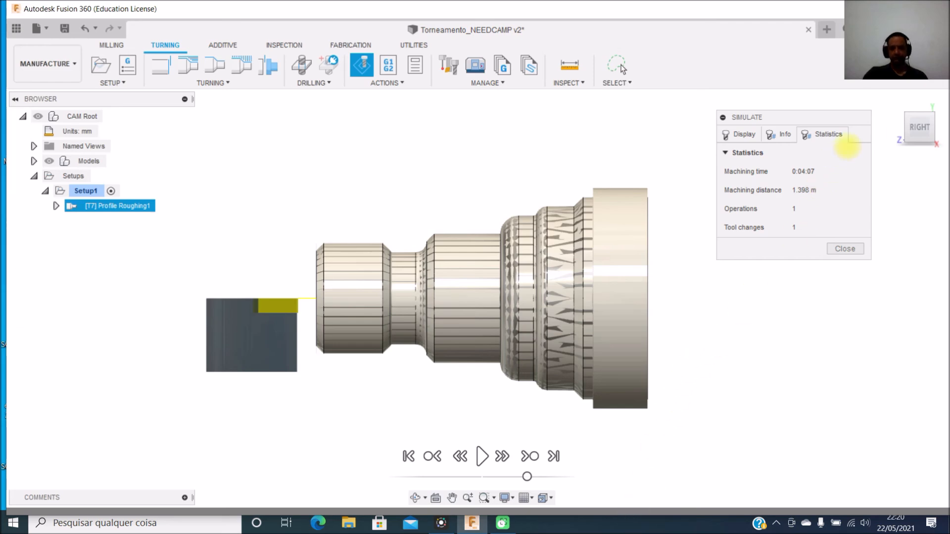
left_click(894, 101)
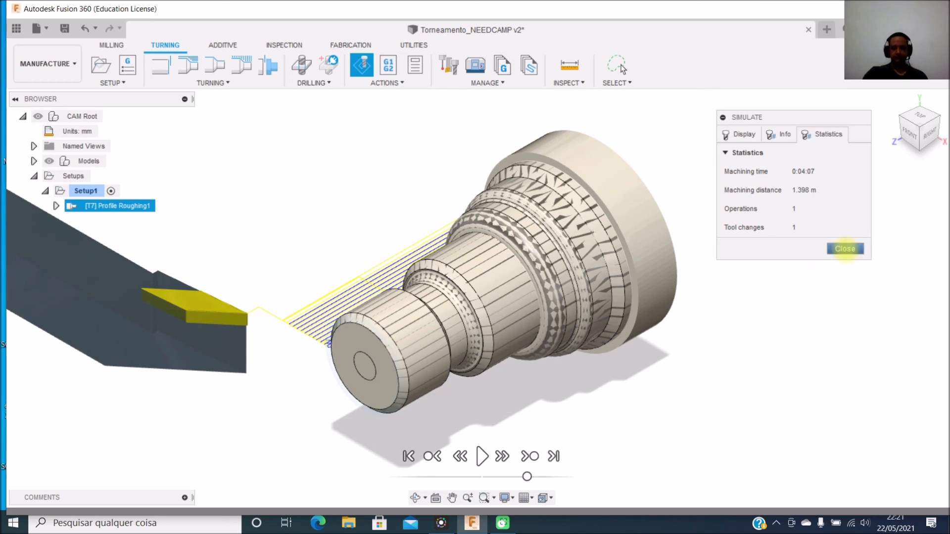
left_click(845, 249)
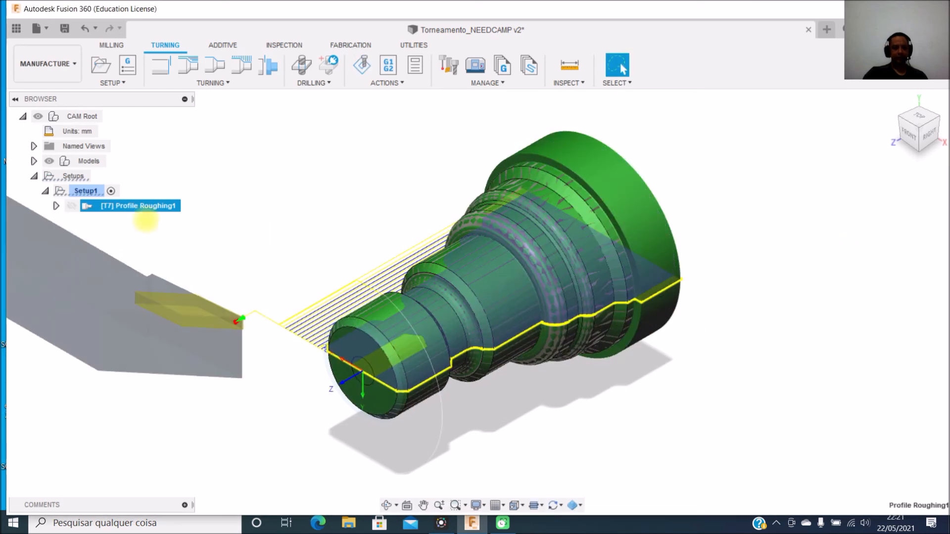
- Start post processing Setup1 and choose the FAGOR 8037/8055 / fagor post configuration
left_click(85, 191)
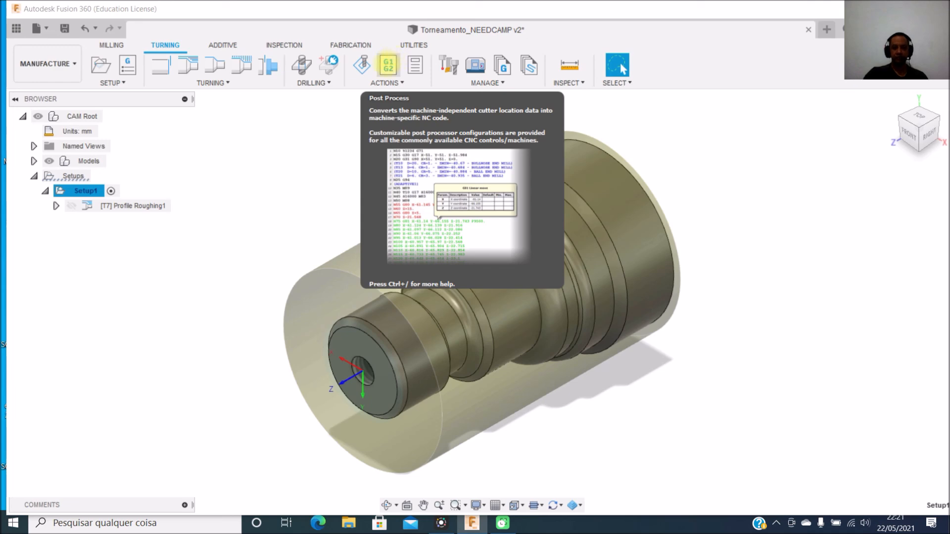
left_click(388, 64)
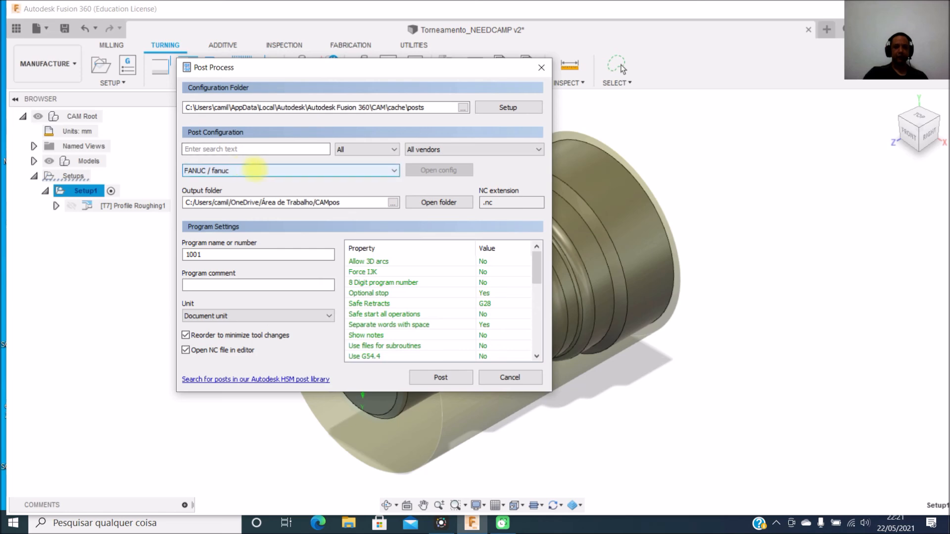
left_click(394, 170)
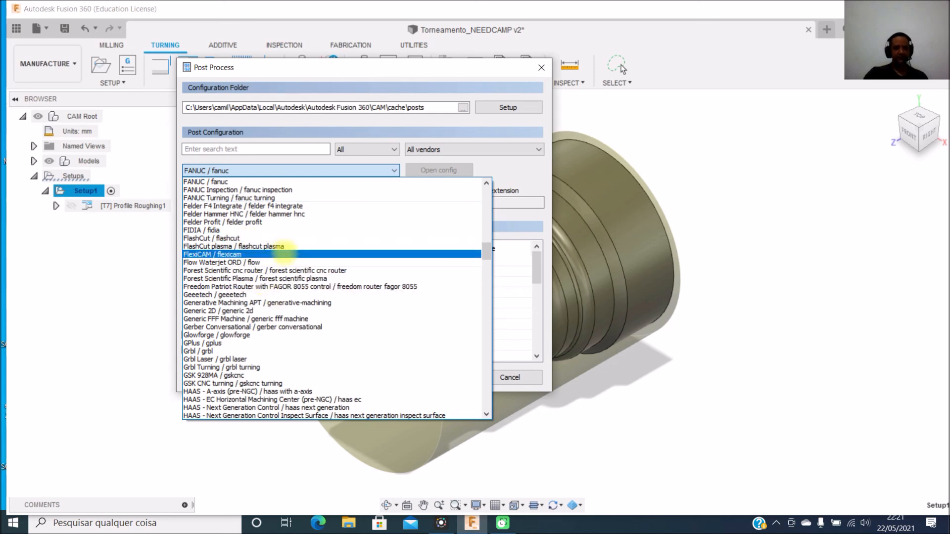
scroll(284, 253, "down", 2)
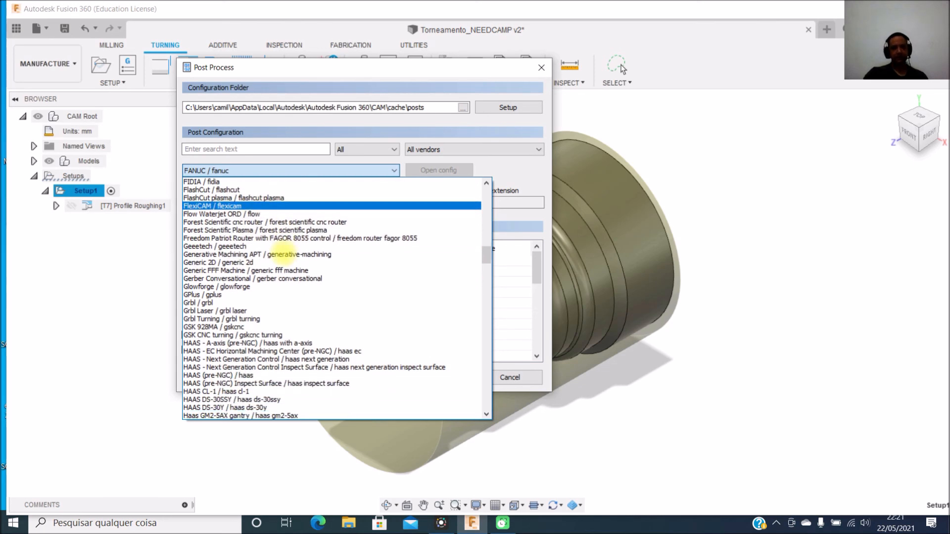
scroll(280, 247, "down", 1)
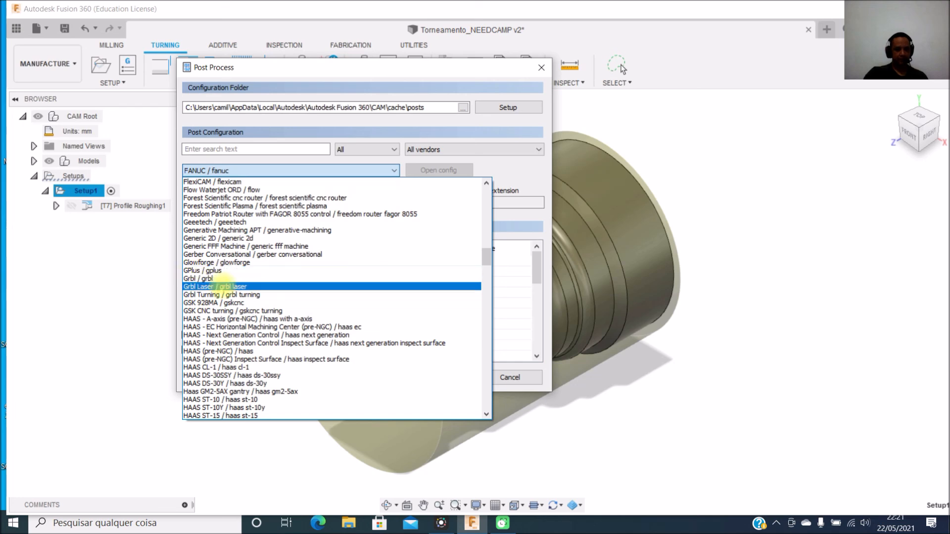
scroll(210, 275, "down", 7)
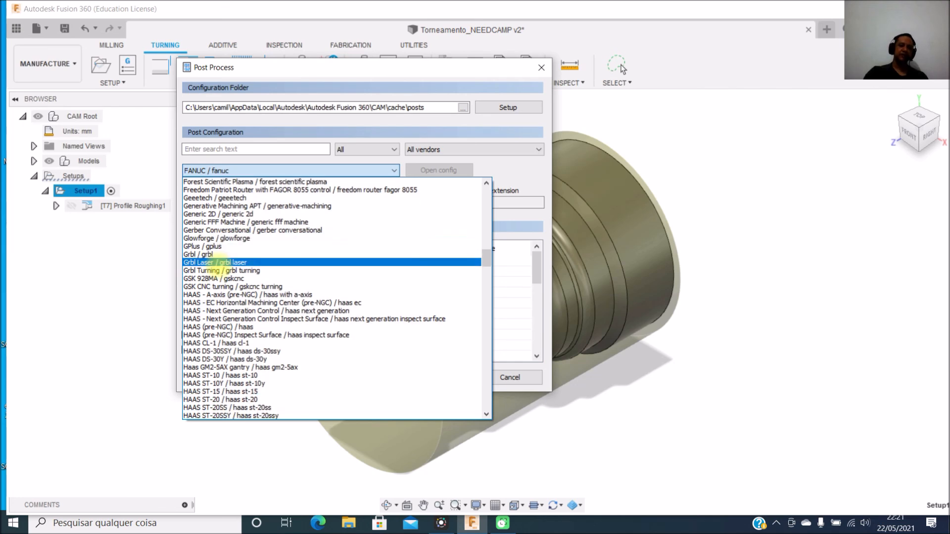
left_click_drag(486, 269, 501, 244)
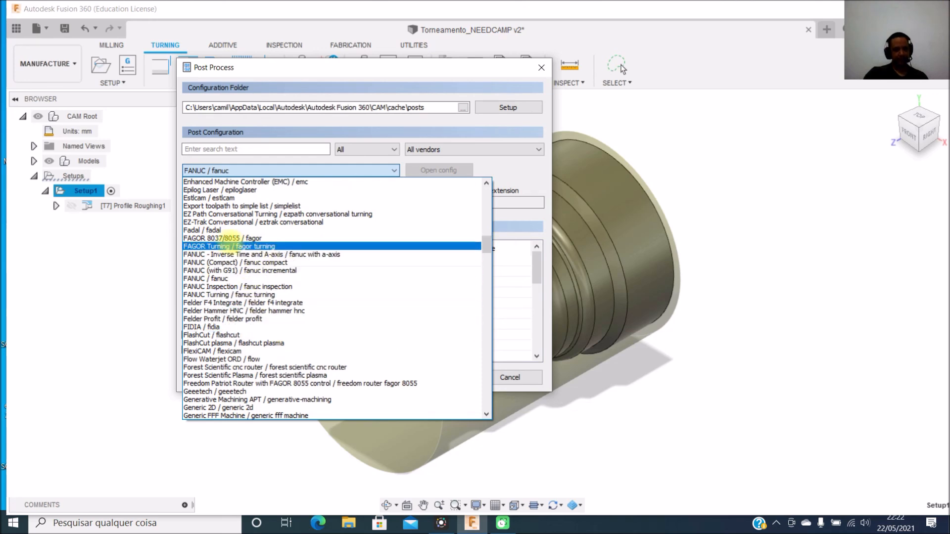
left_click(235, 236)
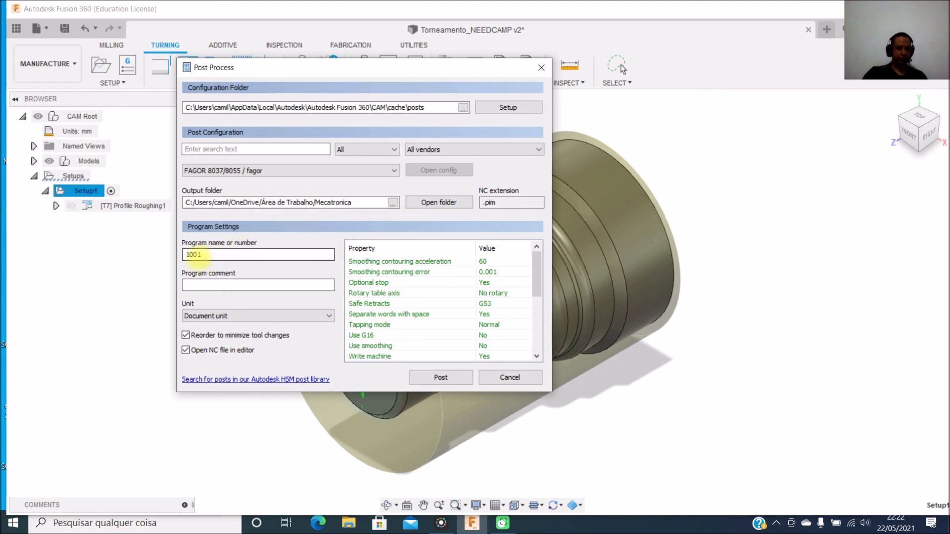
- Set the program number to 2021 and post the NC program to a file named 2021 in the Mecatronica folder
double_click(204, 254)
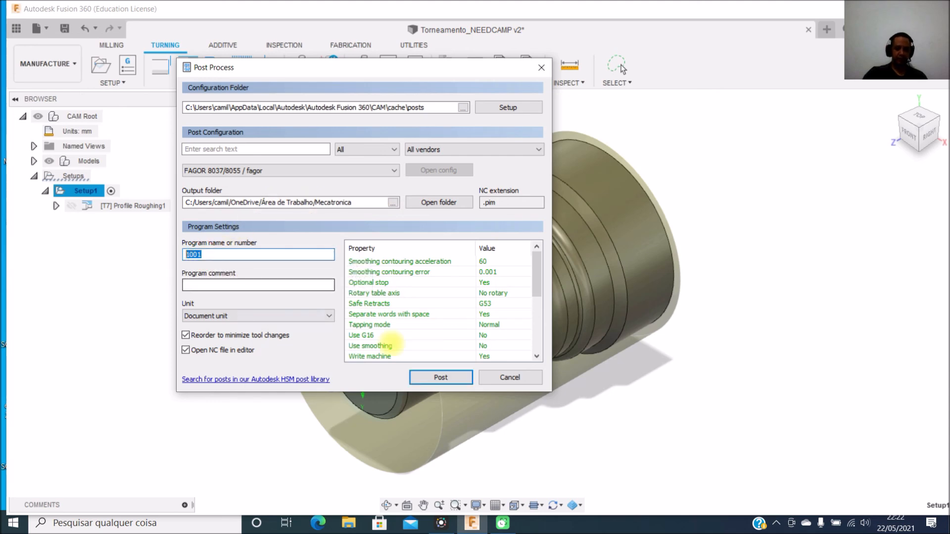
type("2021")
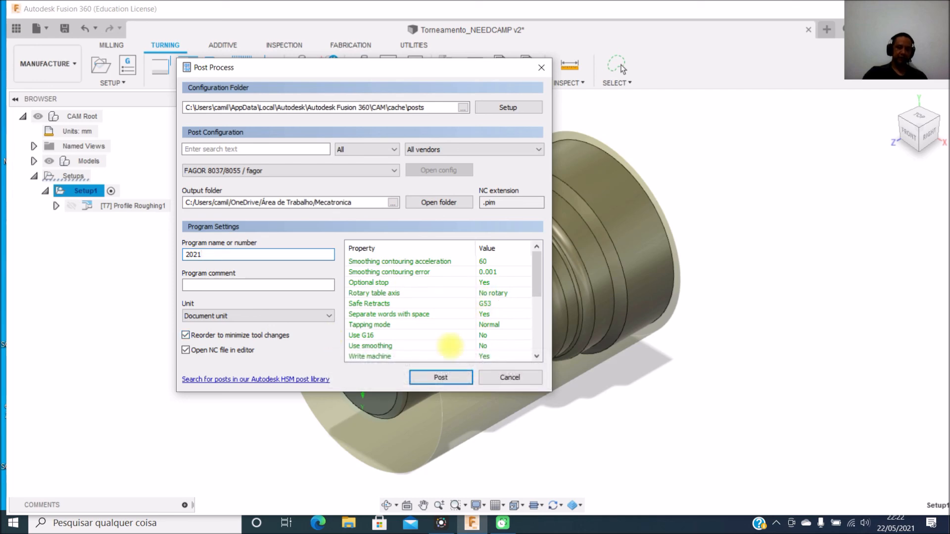
left_click(428, 377)
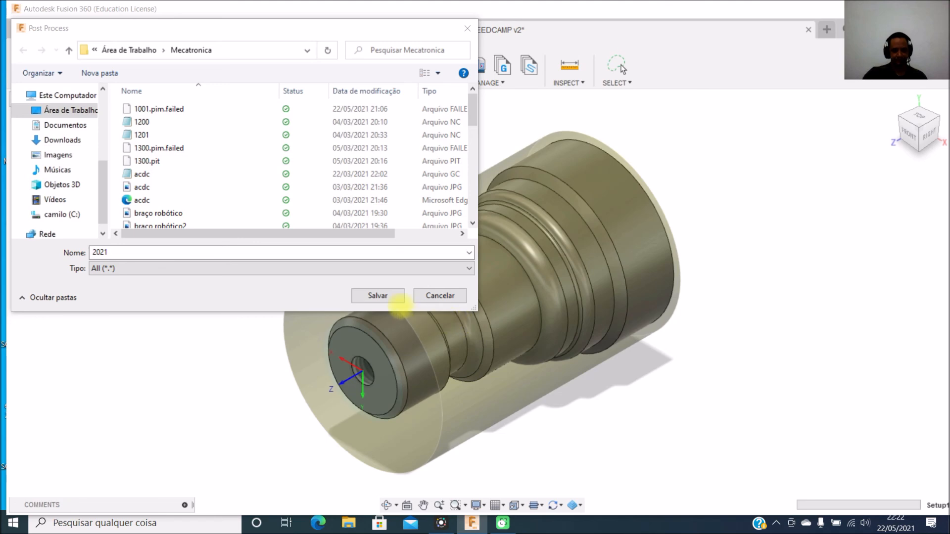
left_click(377, 296)
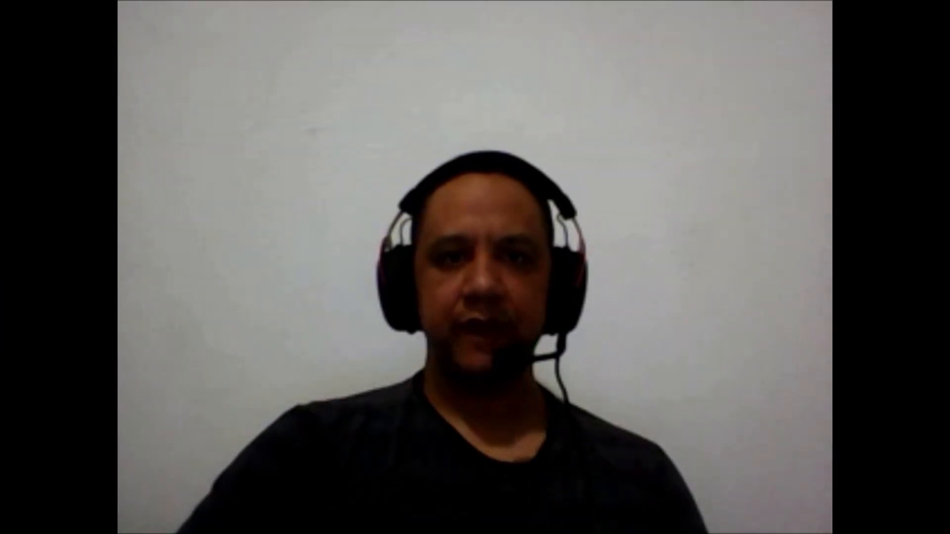